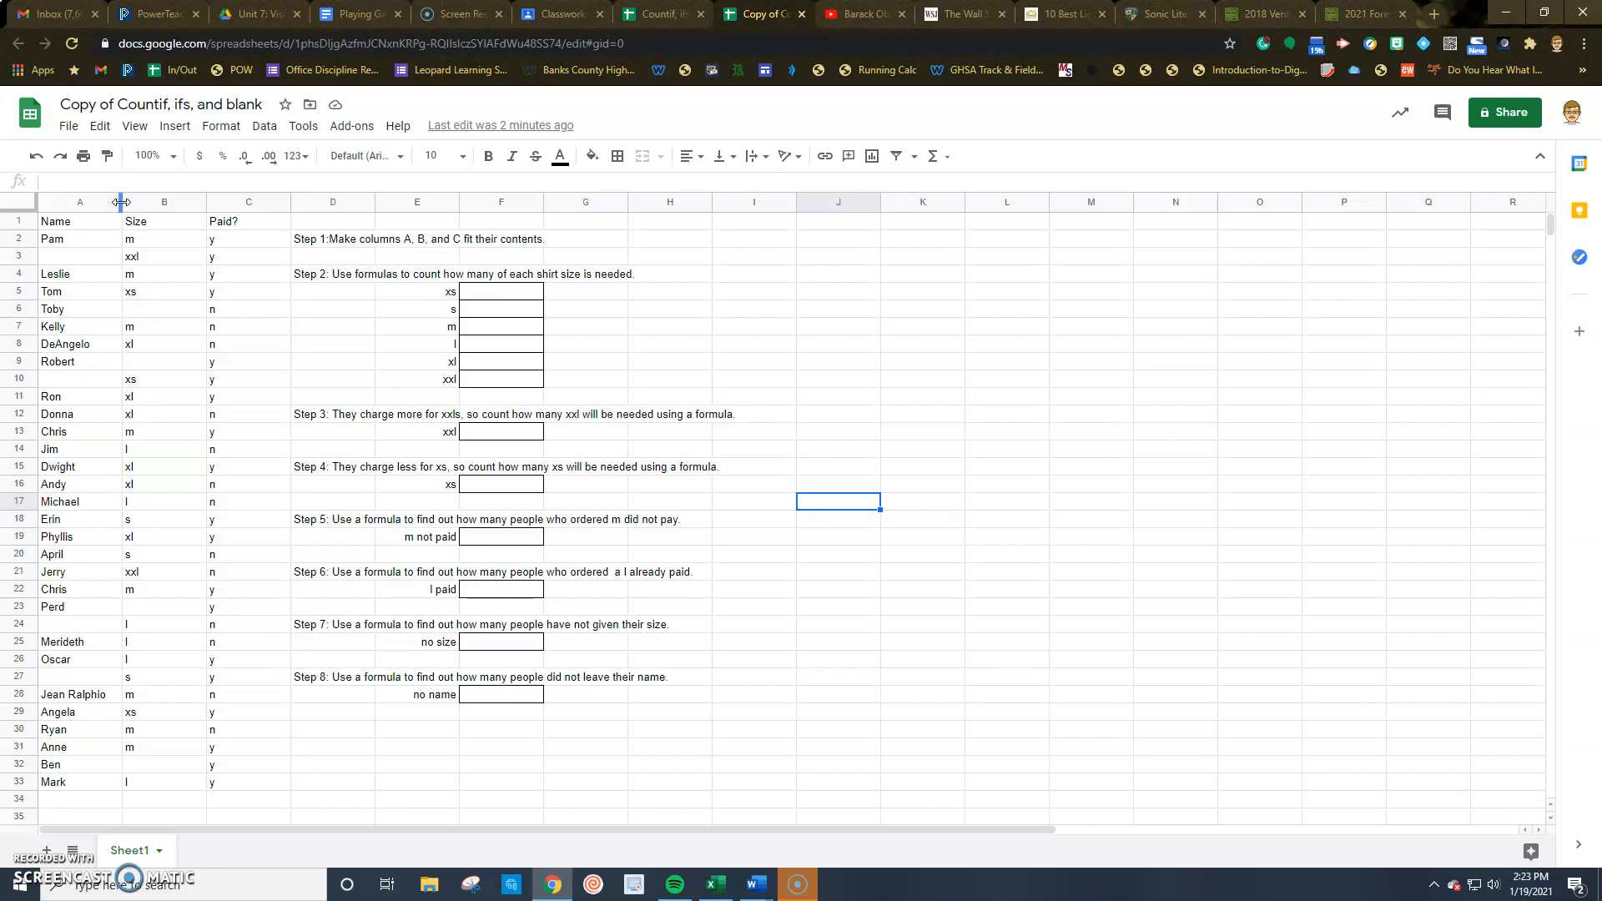
Fit the widths of columns A, B and C to their contents.
{"action": "double_click", "coordinate": [121, 202]}
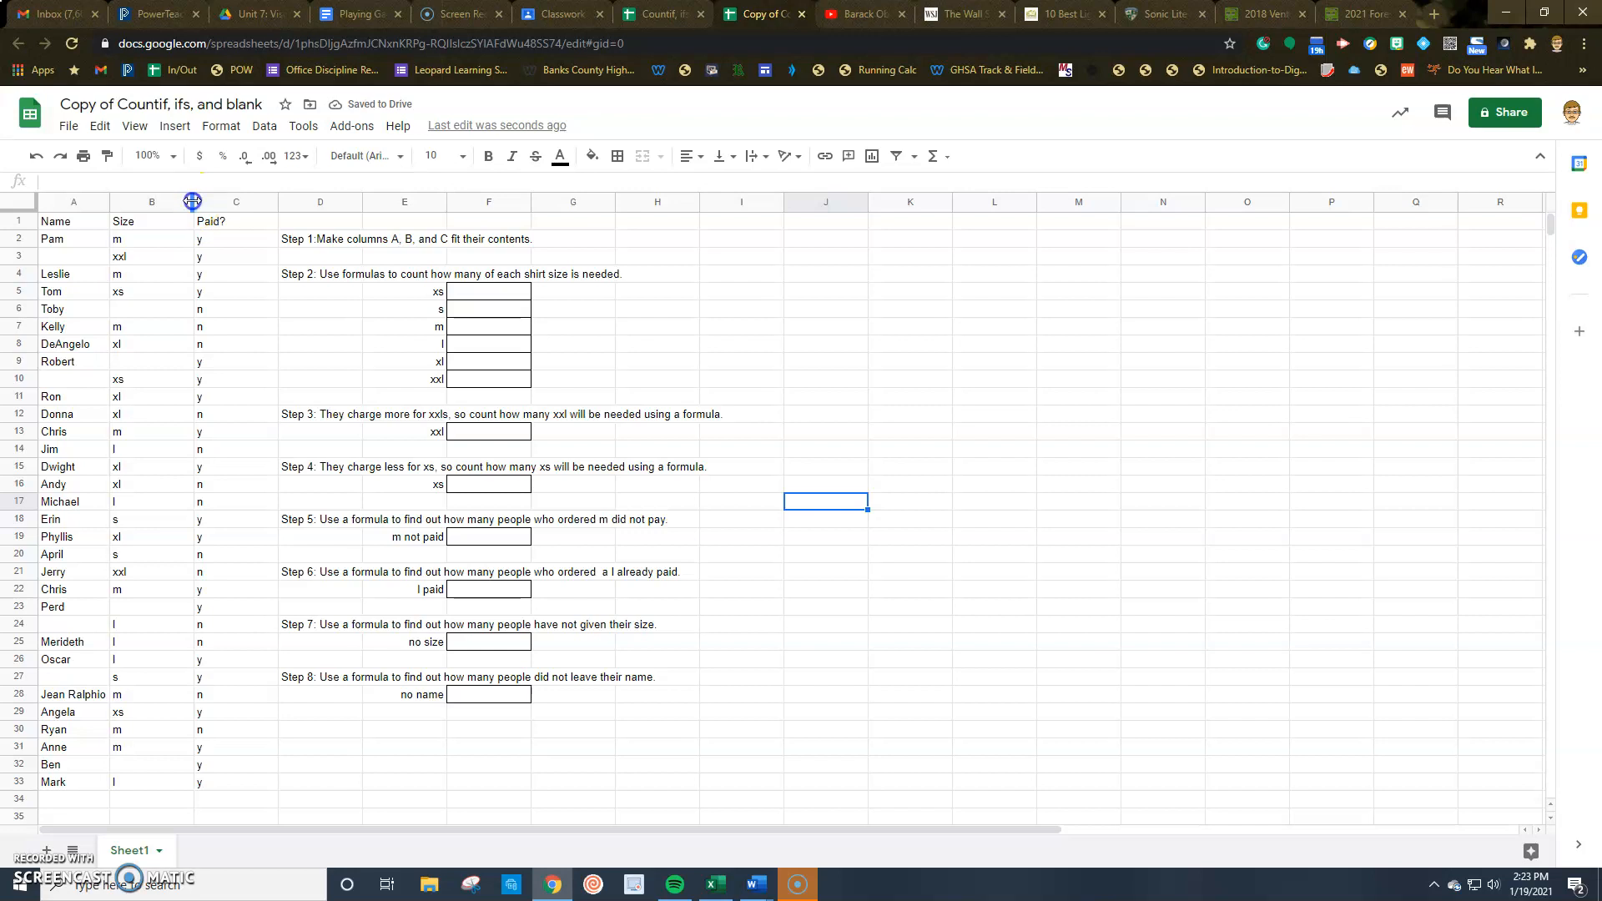
{"action": "double_click", "coordinate": [193, 202]}
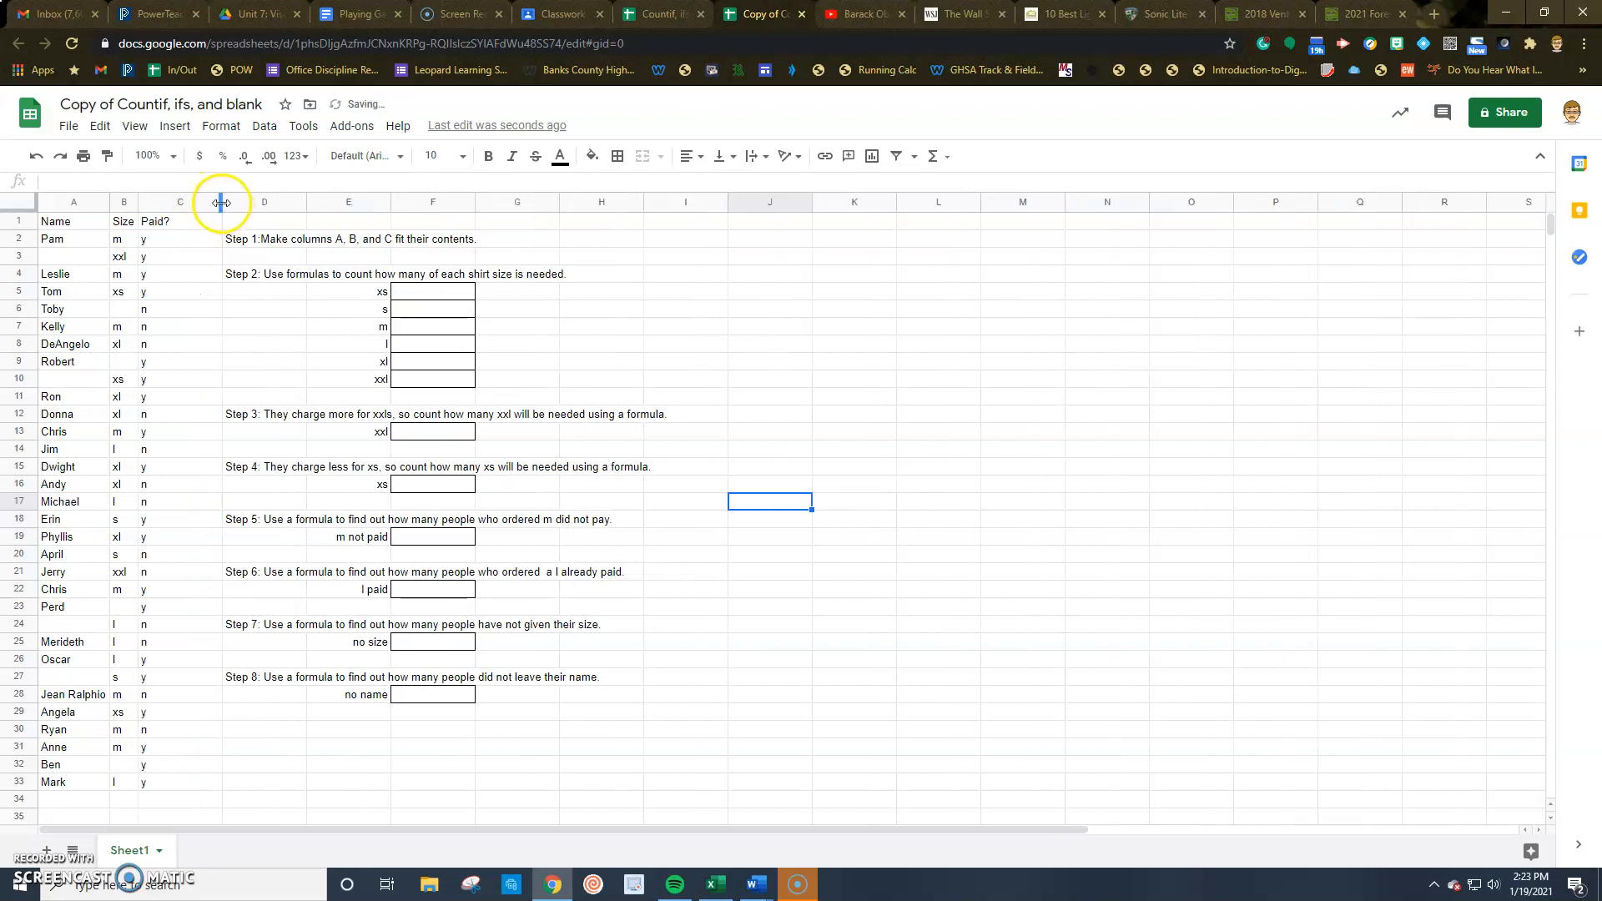
{"action": "double_click", "coordinate": [221, 202]}
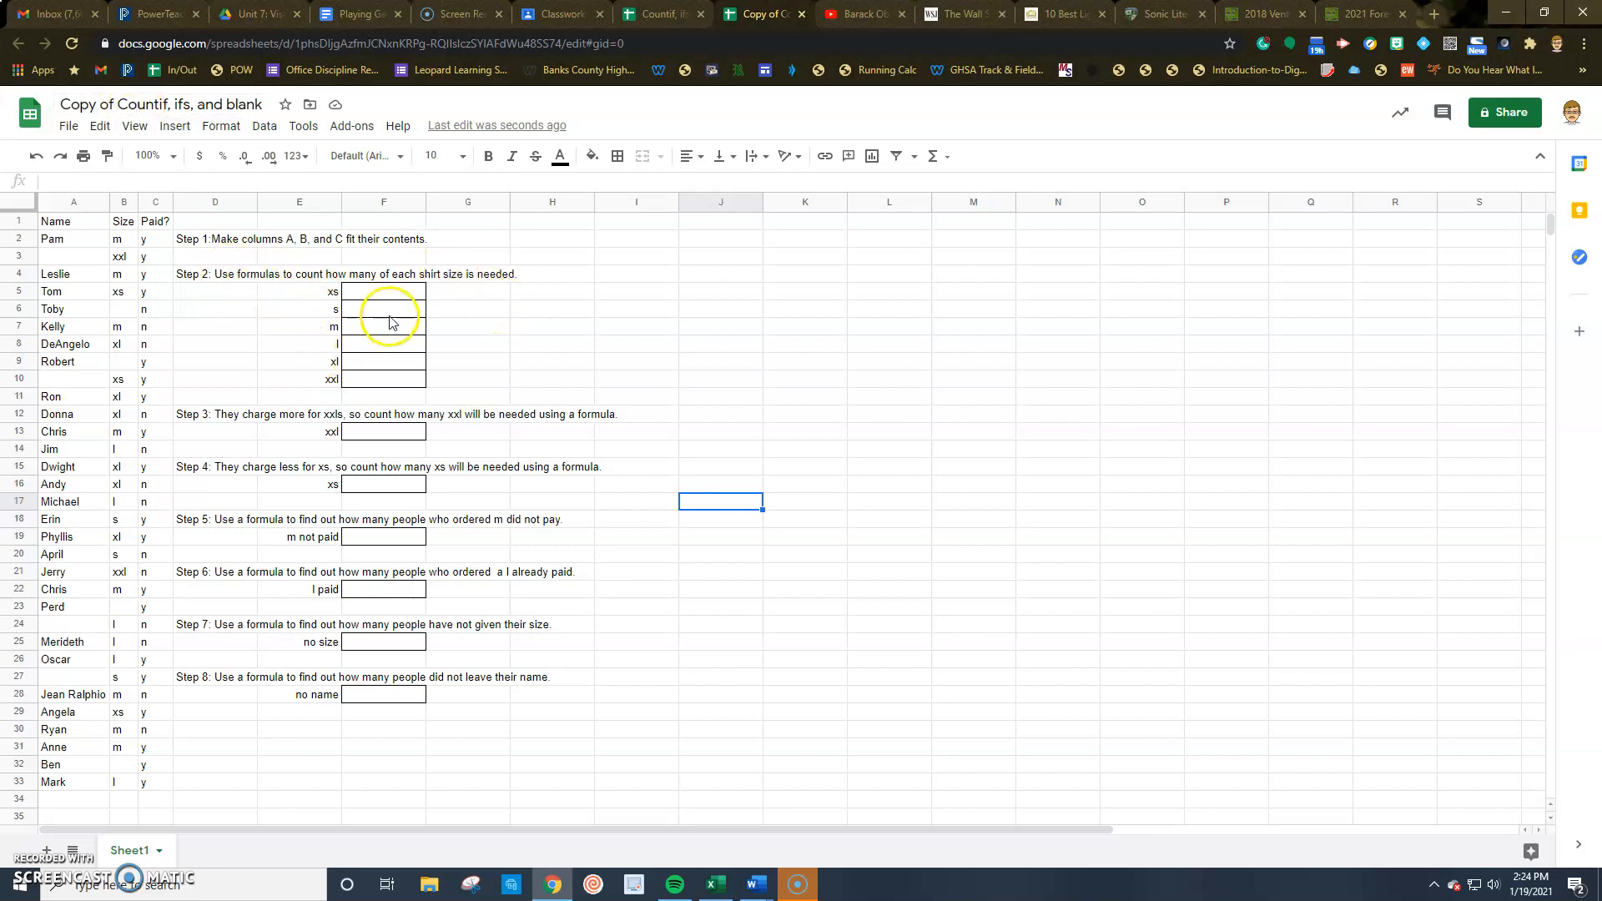
Enter the formula =countif(B:B,E5) in F5 to count the xs shirts.
{"action": "left_click", "coordinate": [357, 296]}
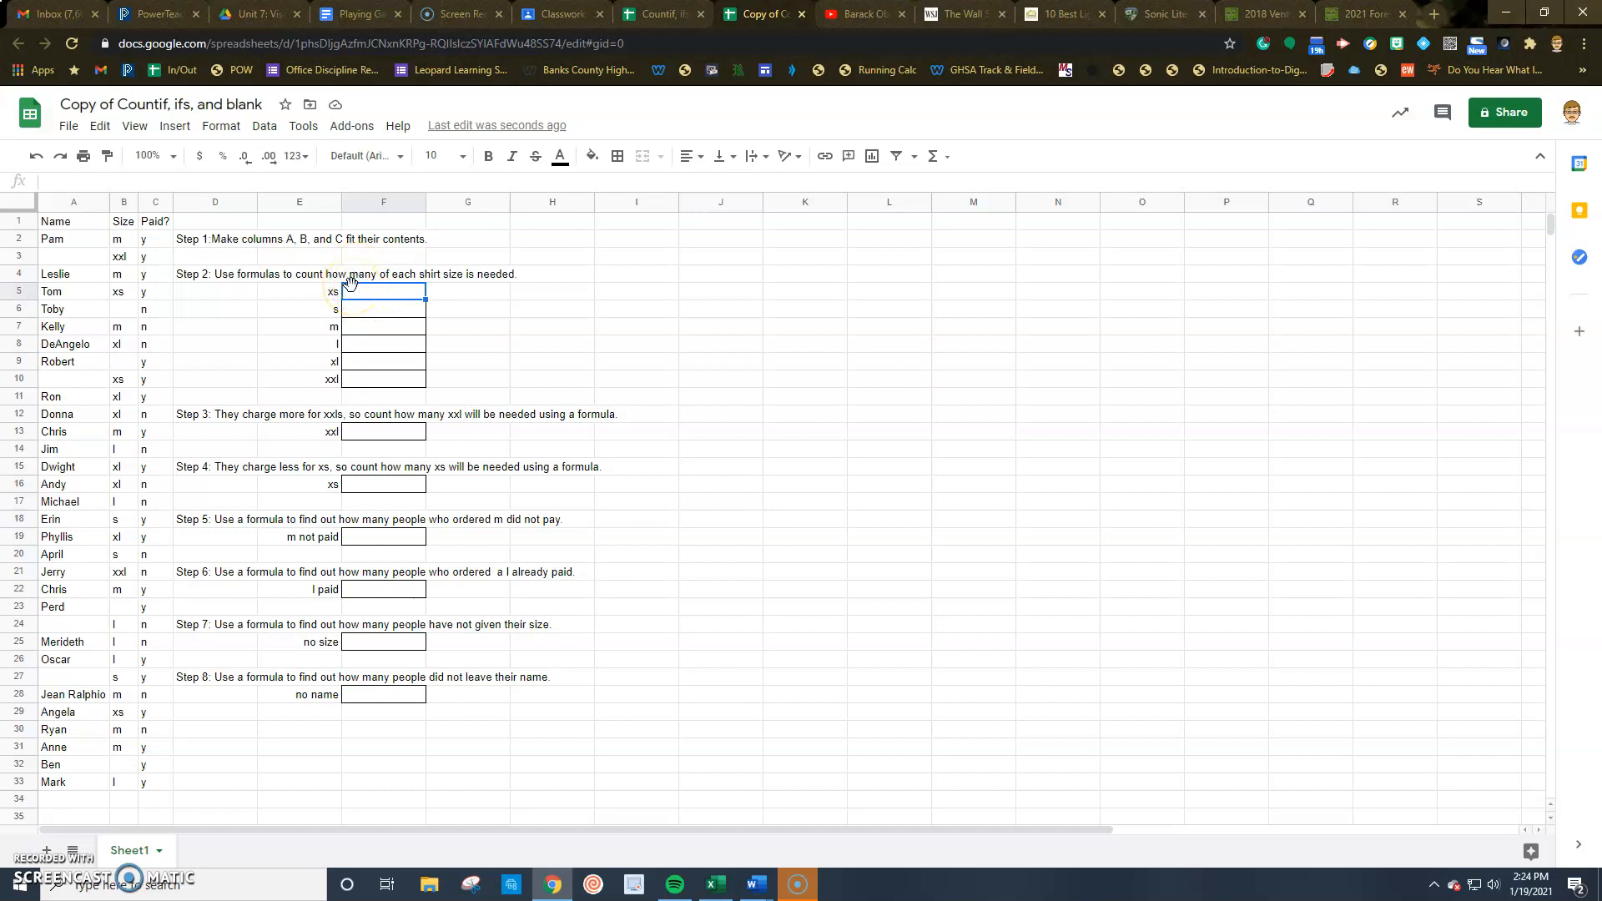
{"action": "type", "text": "=countif"}
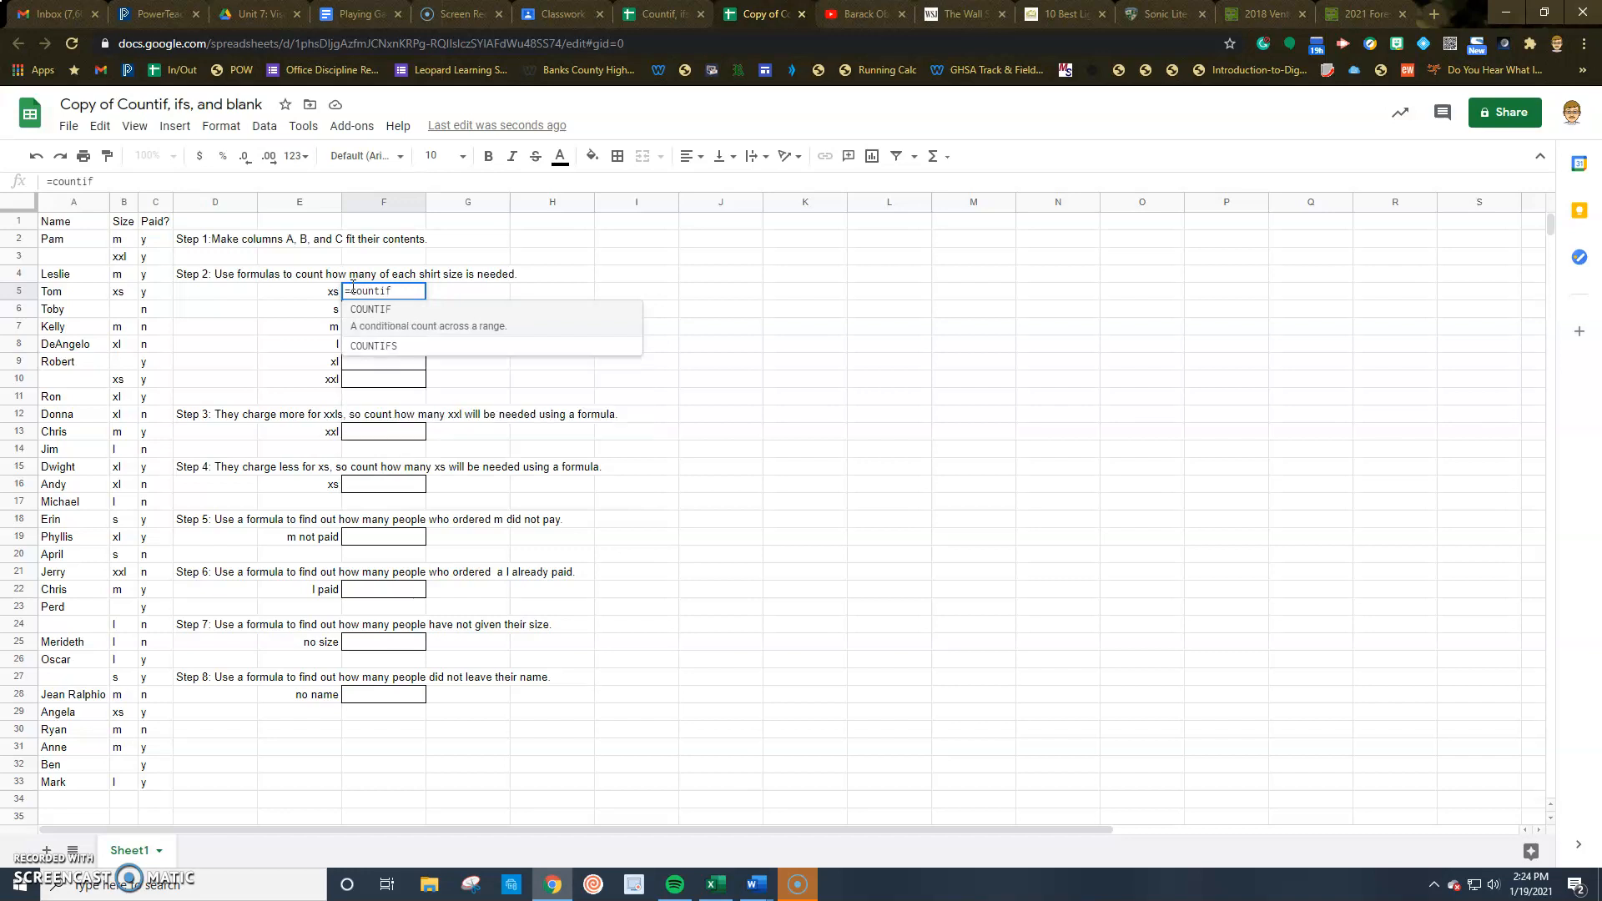
{"action": "type", "text": "("}
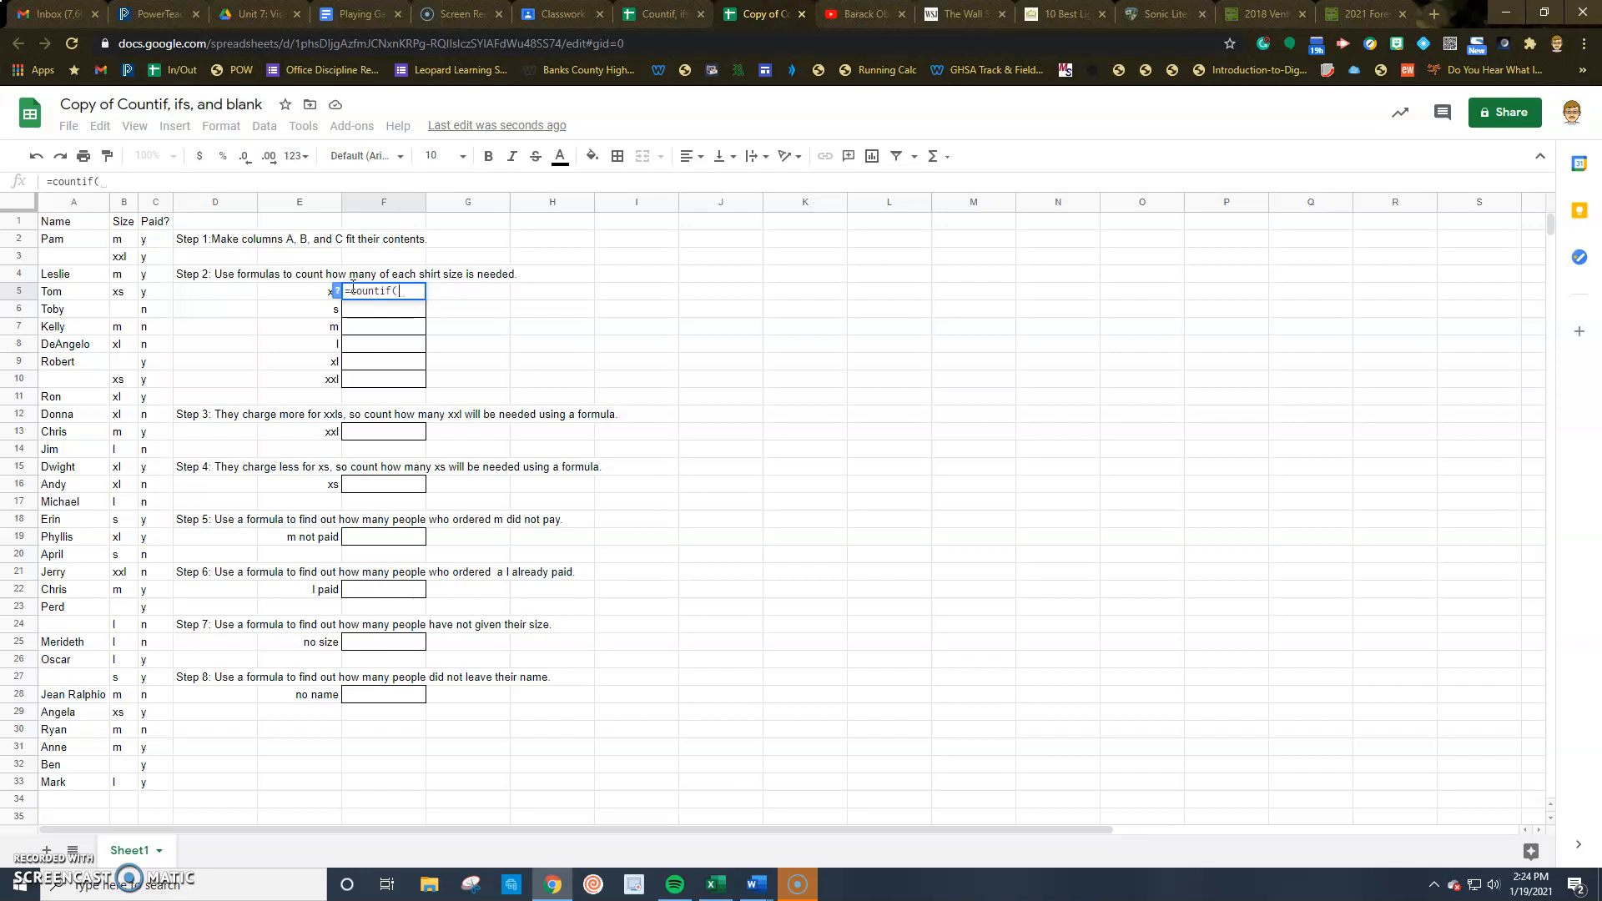
{"action": "left_click", "coordinate": [123, 202]}
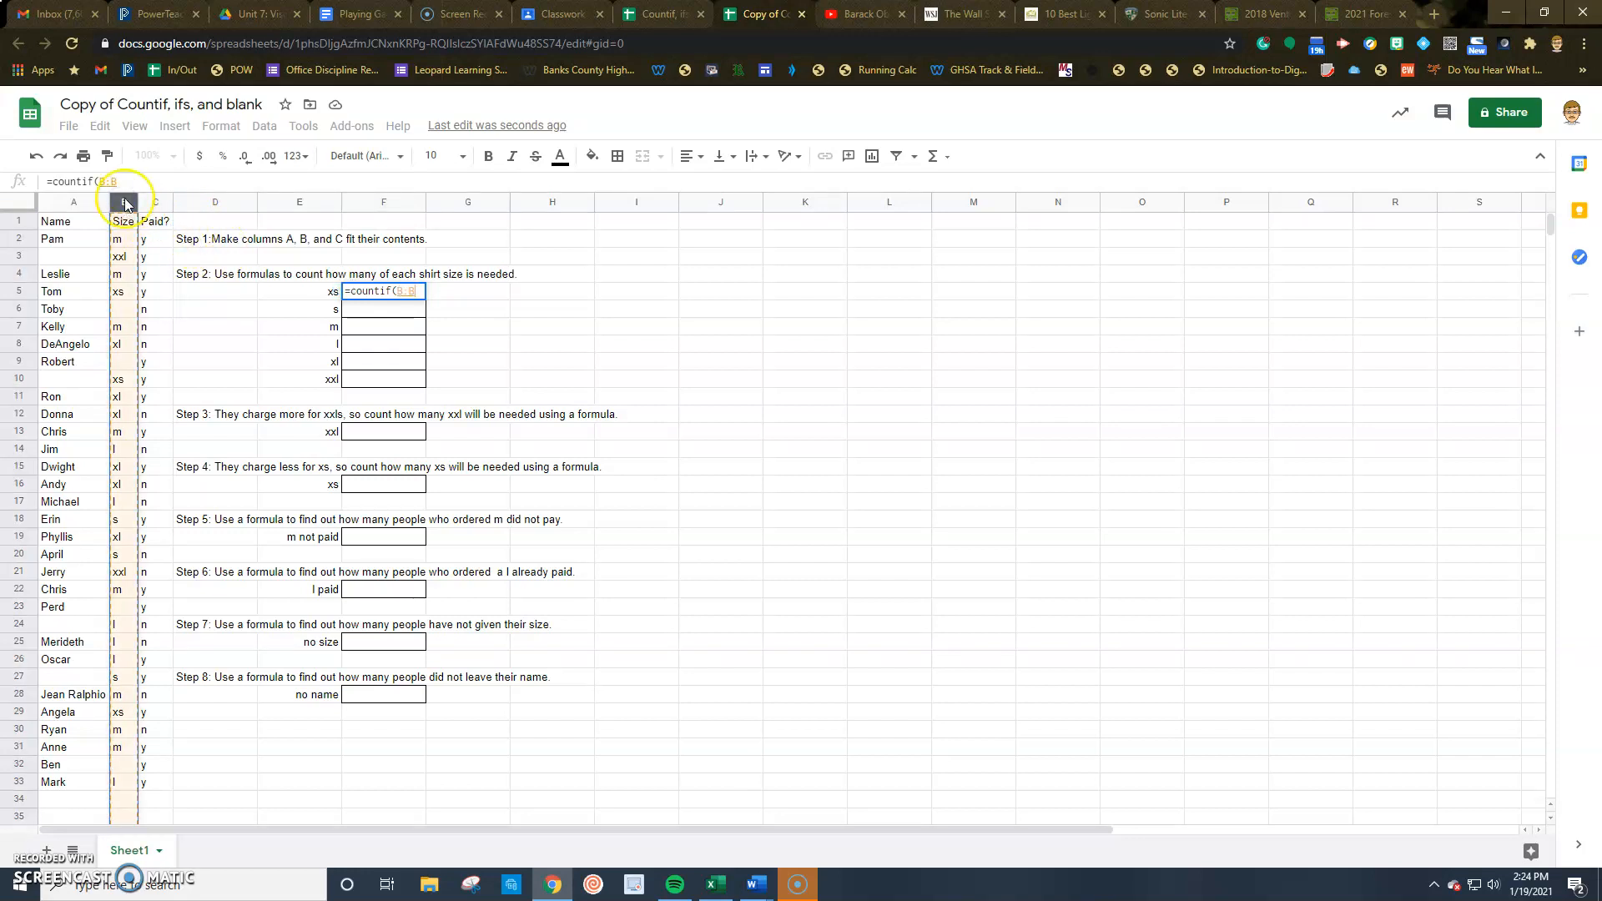
{"action": "type", "text": ","}
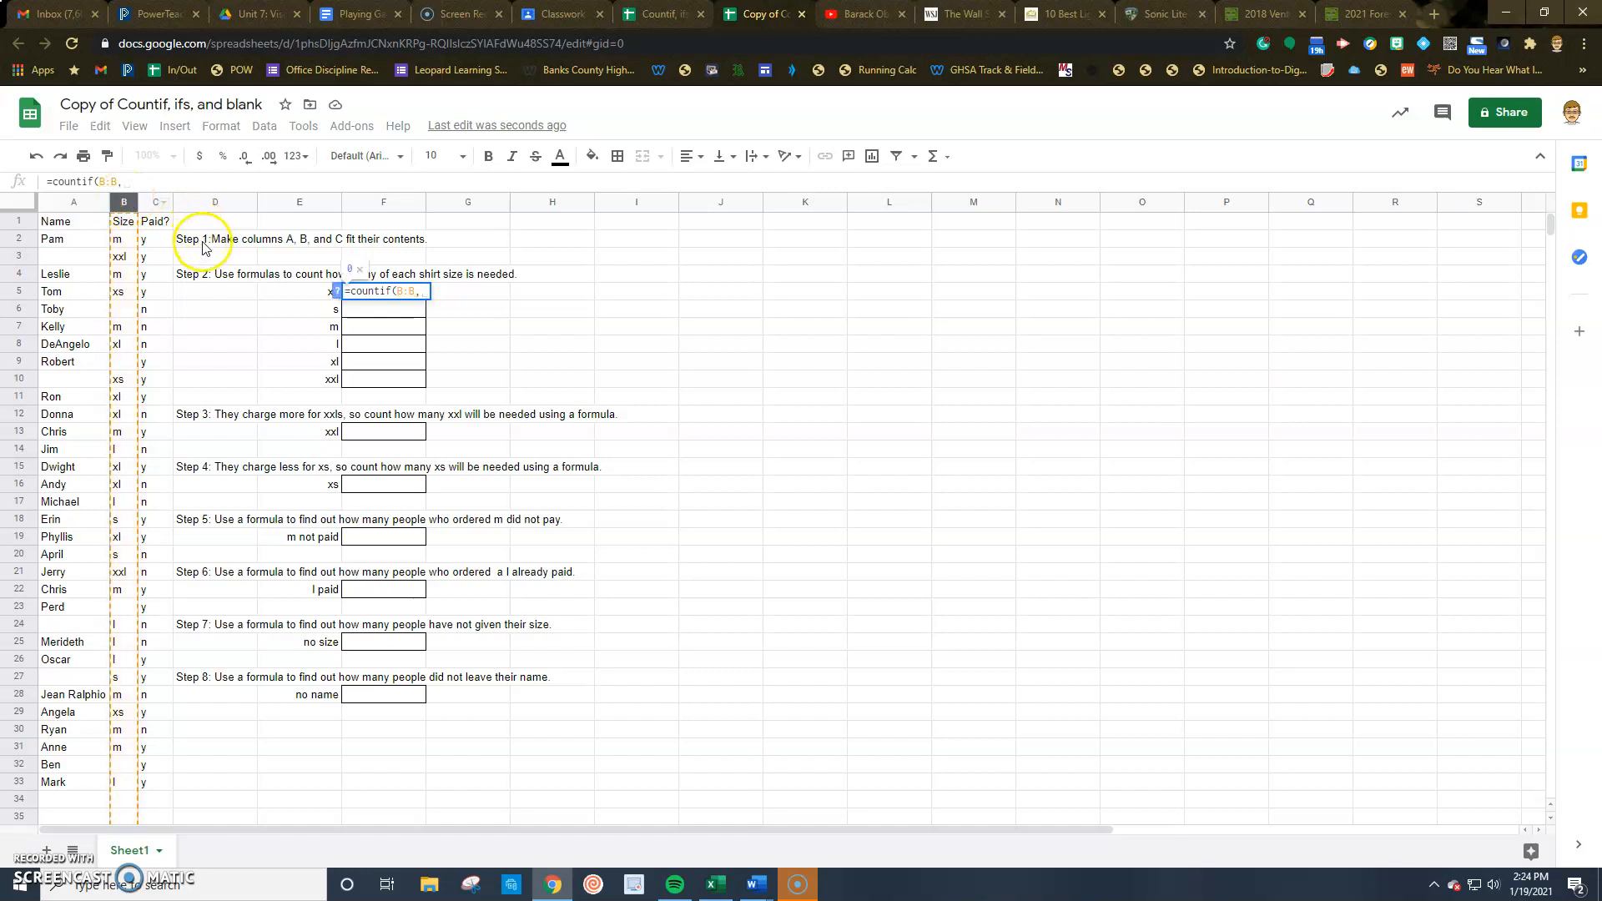
{"action": "left_click", "coordinate": [311, 301]}
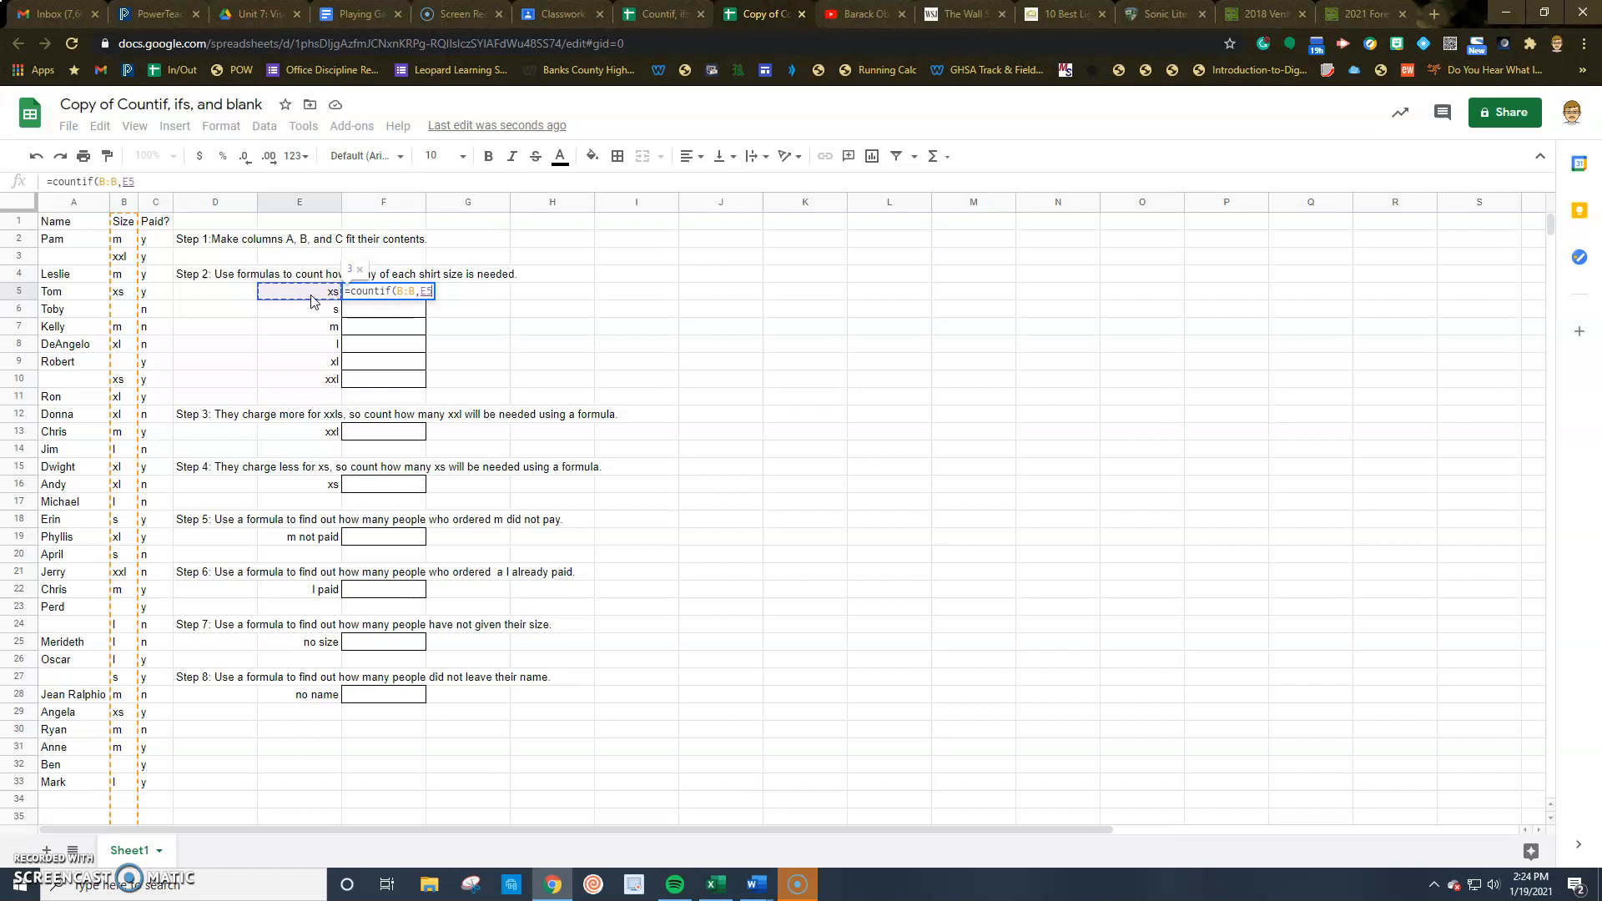
{"action": "type", "text": ")"}
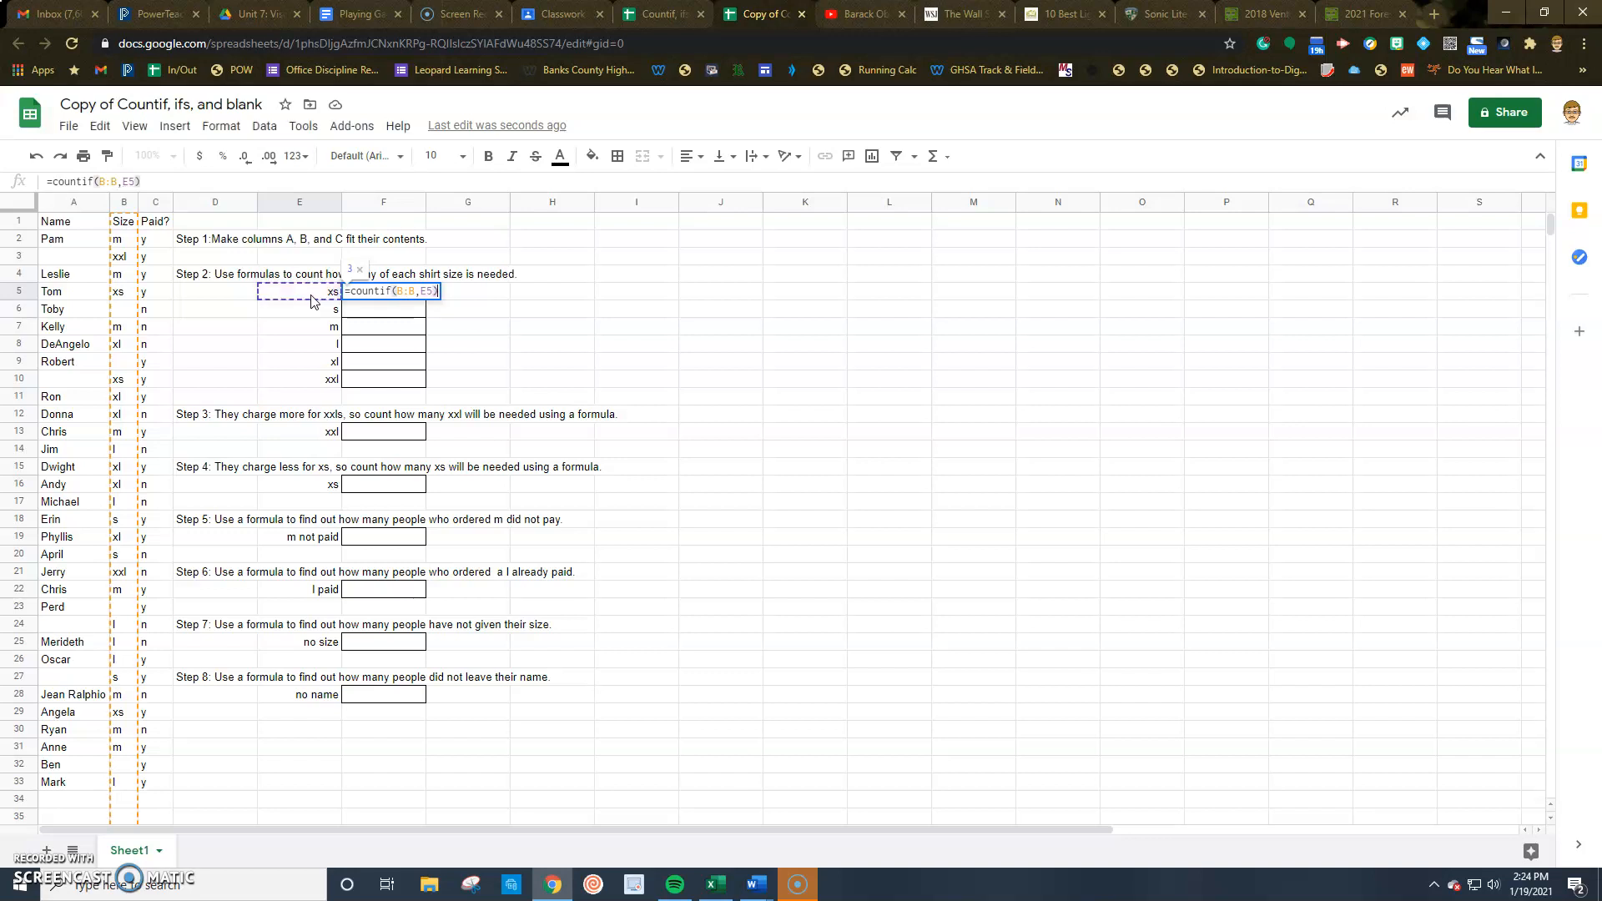
{"action": "key", "text": "Return"}
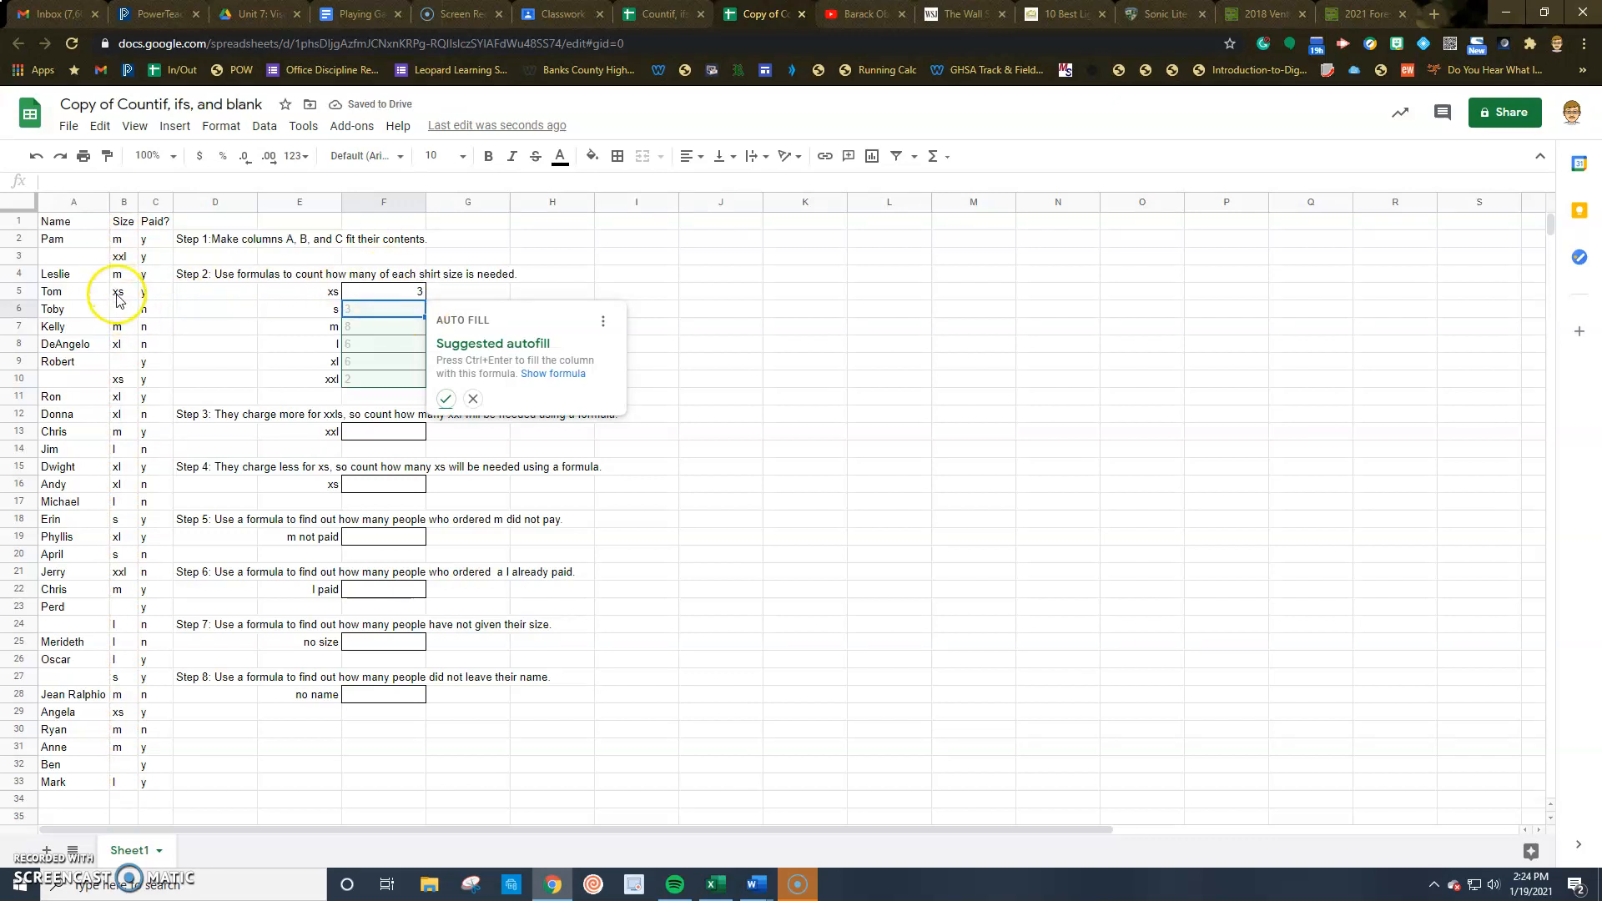
Dismiss the autofill suggestion and fill the xs count formula from F5 down through F10 for the other sizes.
{"action": "scroll", "coordinate": [117, 298], "scroll_direction": "down", "scroll_amount": 1}
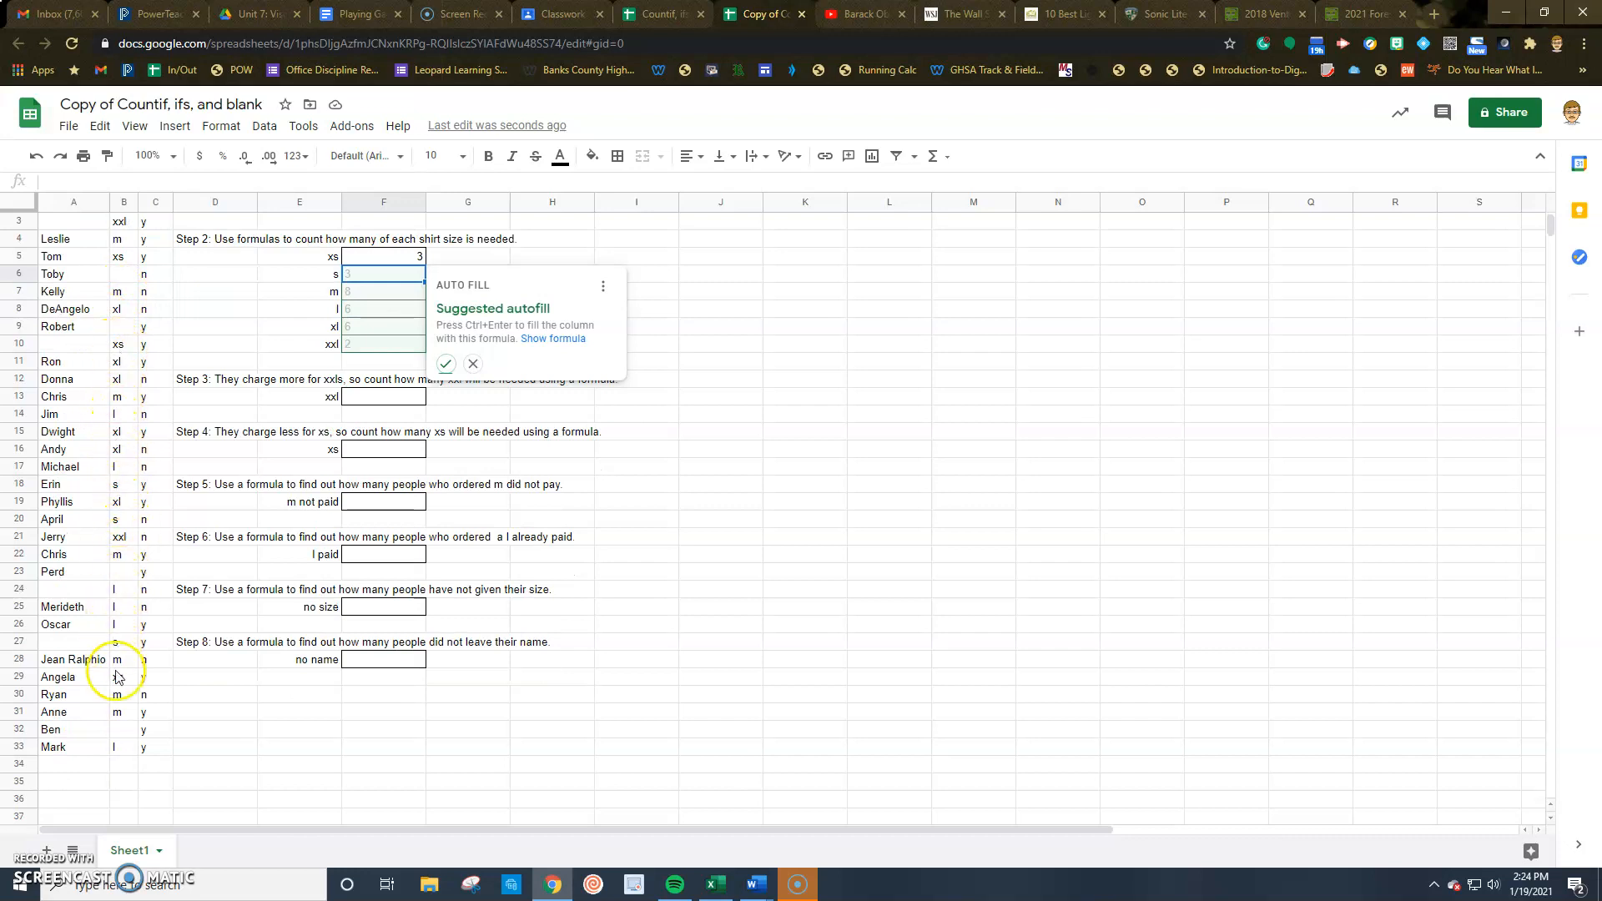
{"action": "left_click", "coordinate": [473, 365]}
{"action": "left_click", "coordinate": [396, 275]}
{"action": "left_click", "coordinate": [394, 259]}
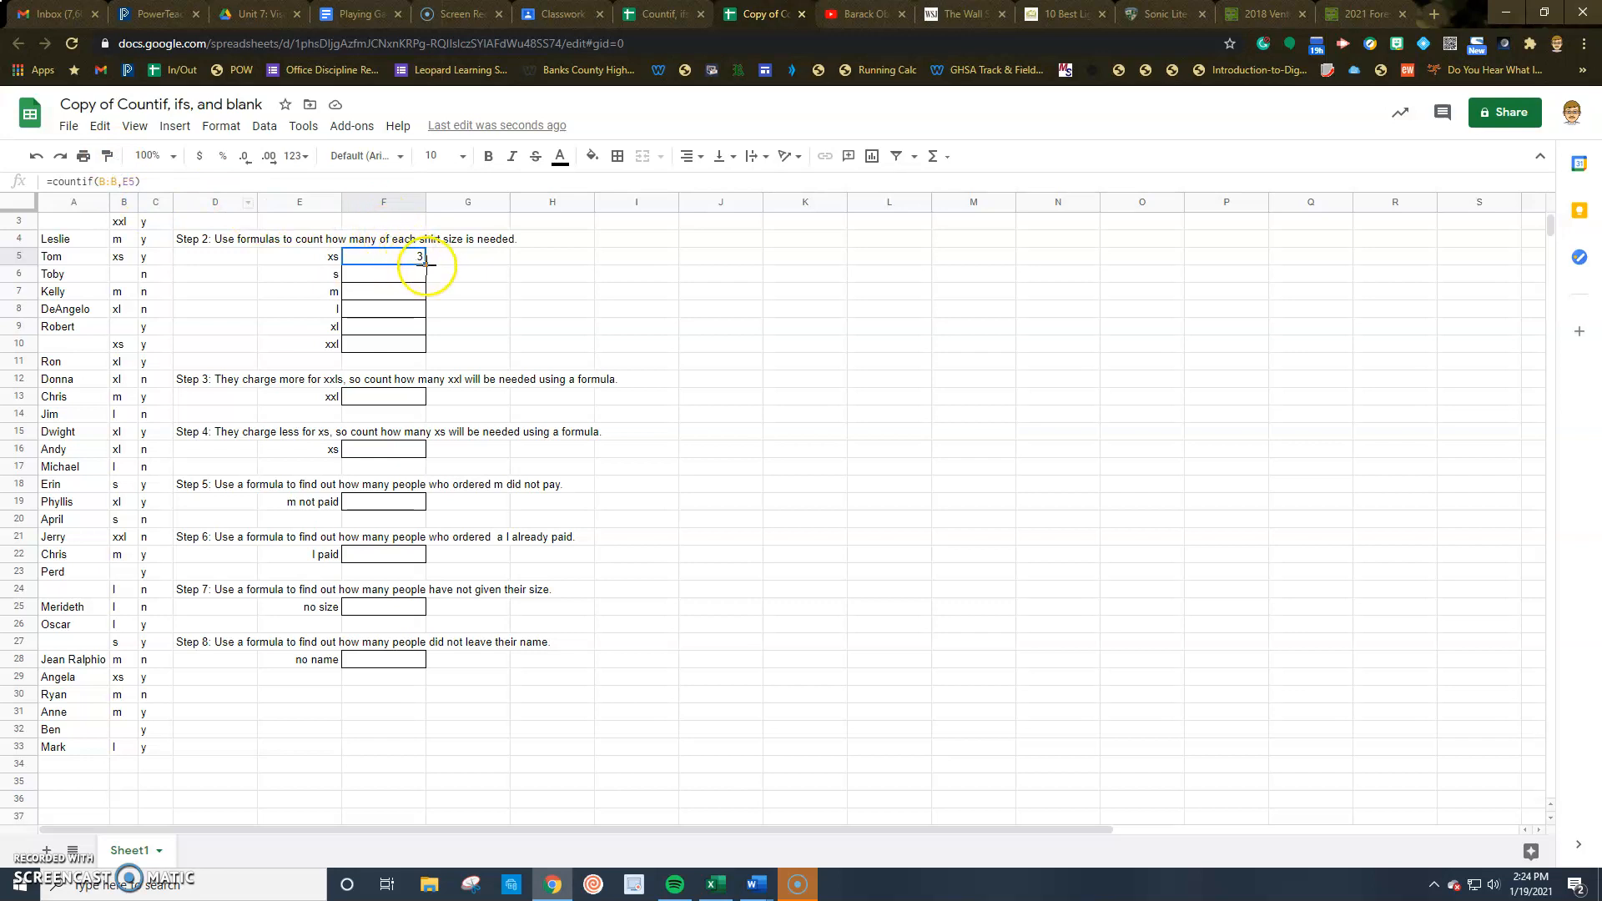
{"action": "left_click_drag", "start_coordinate": [424, 265], "coordinate": [425, 348]}
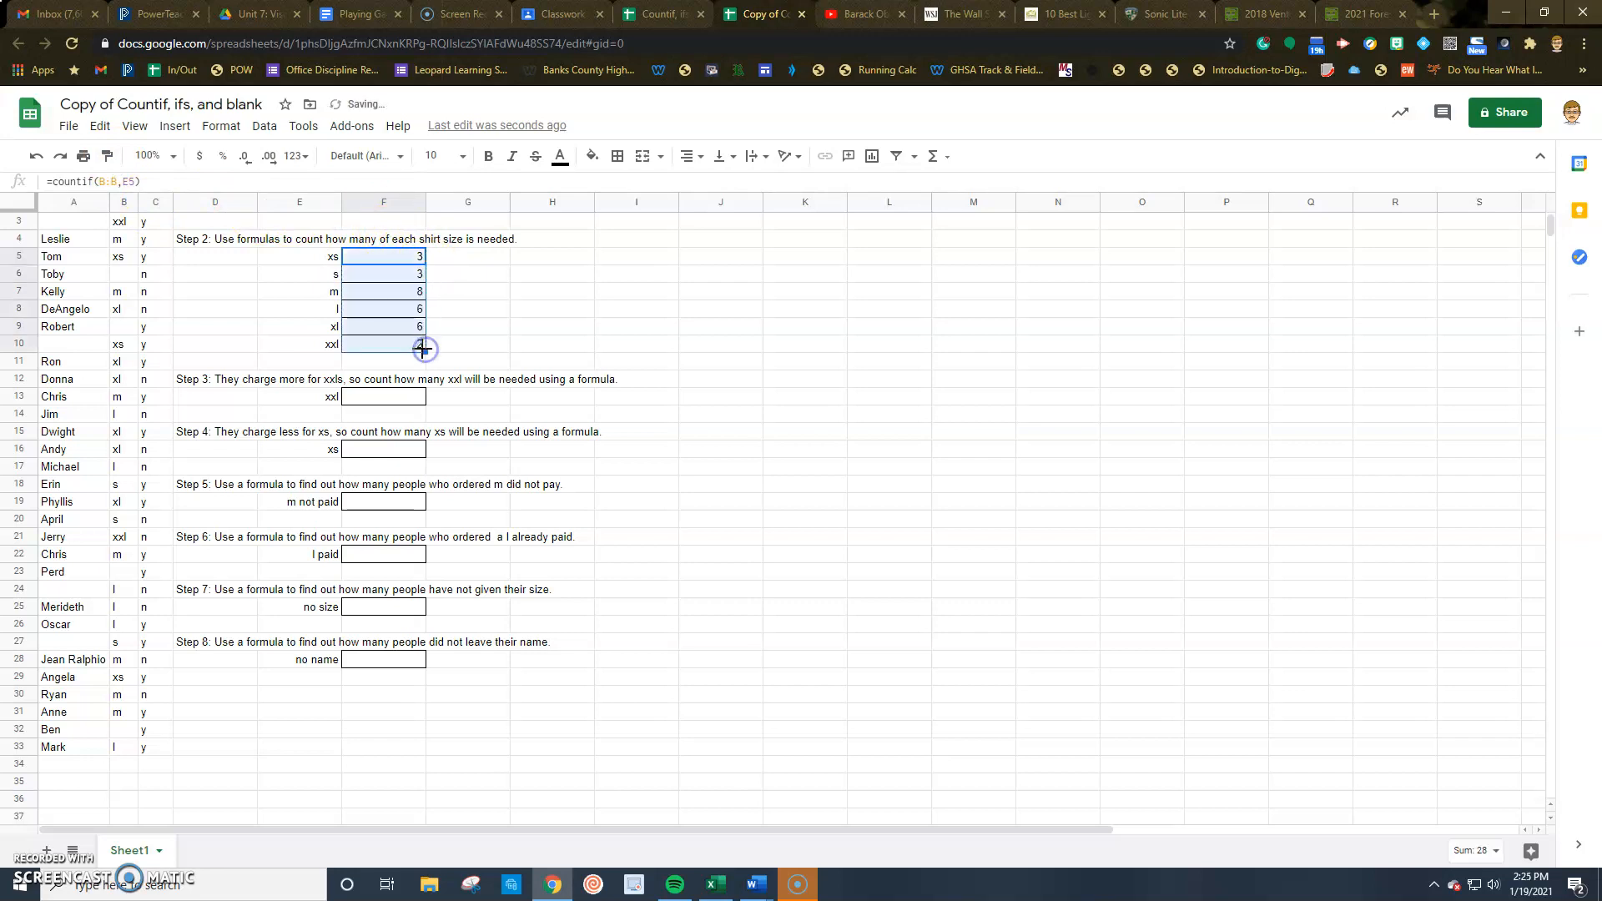
{"action": "left_click", "coordinate": [459, 293]}
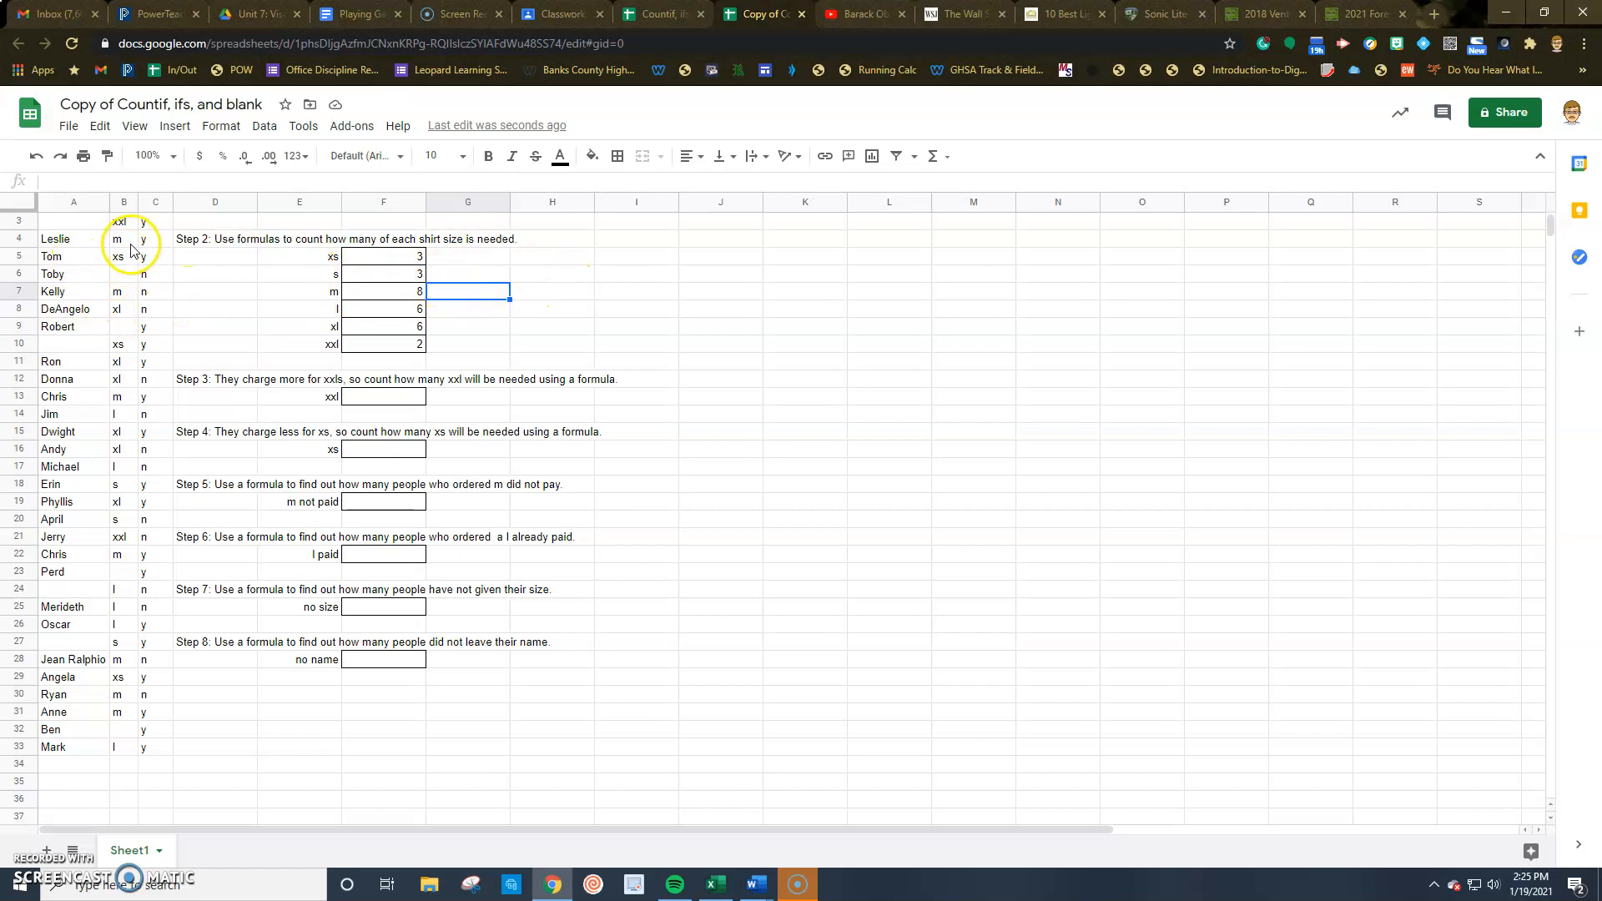
Enter the formula =countif(B:B,E13) in F13 to count the xxl shirts for Step 3.
{"action": "scroll", "coordinate": [127, 276], "scroll_direction": "up", "scroll_amount": 1}
{"action": "scroll", "coordinate": [121, 333], "scroll_direction": "down", "scroll_amount": 1}
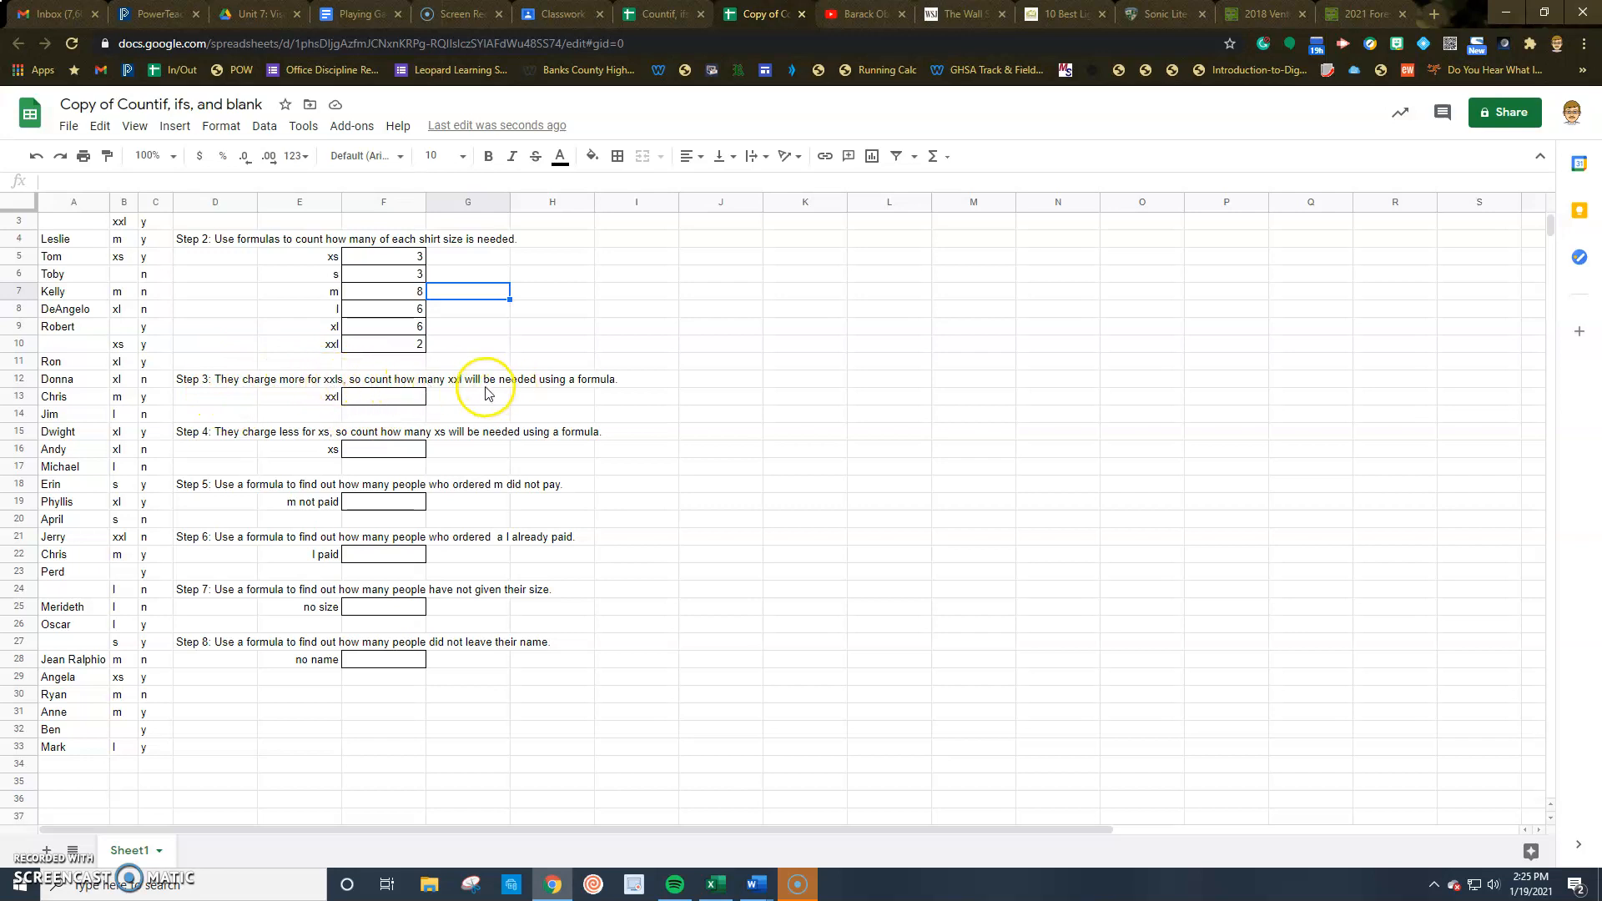
{"action": "left_click", "coordinate": [351, 400]}
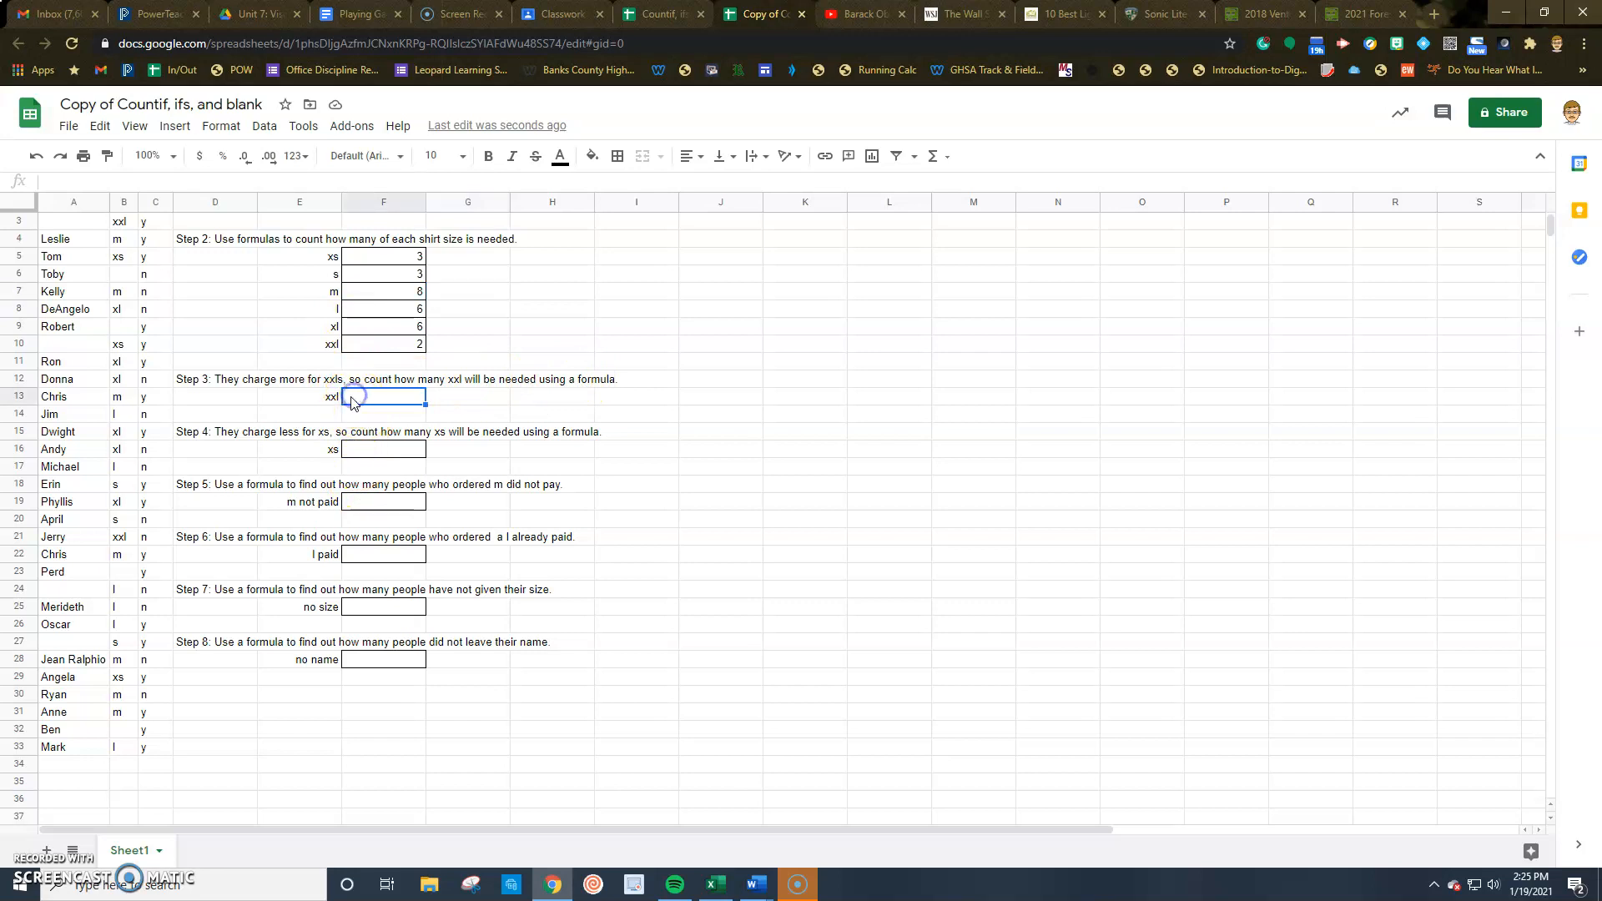
{"action": "type", "text": "=coun"}
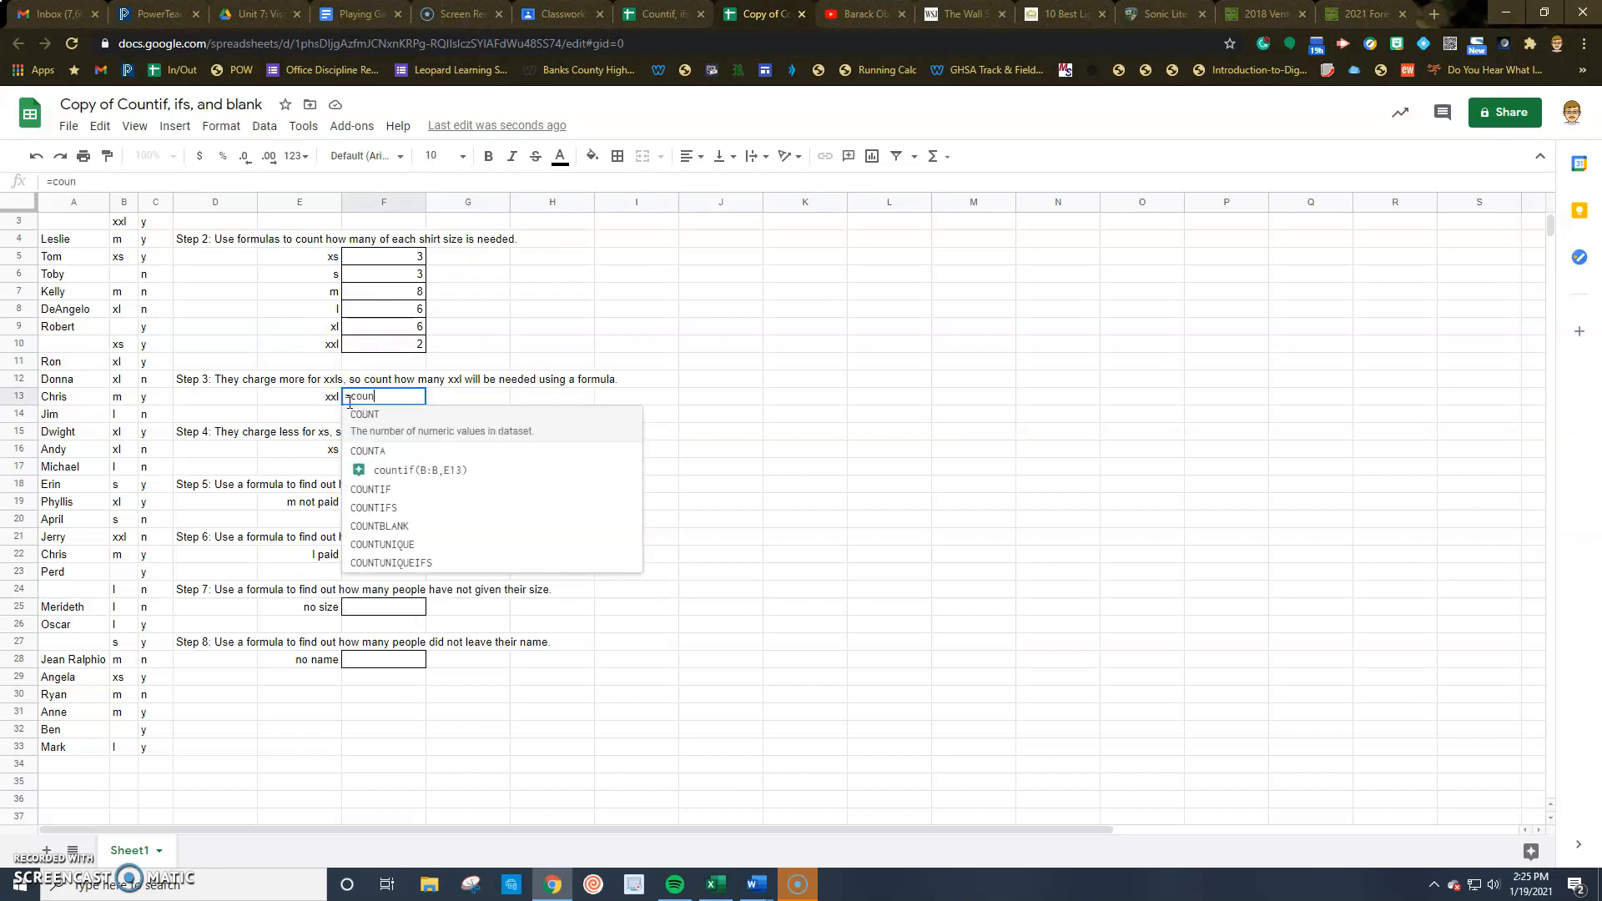
{"action": "type", "text": "tif("}
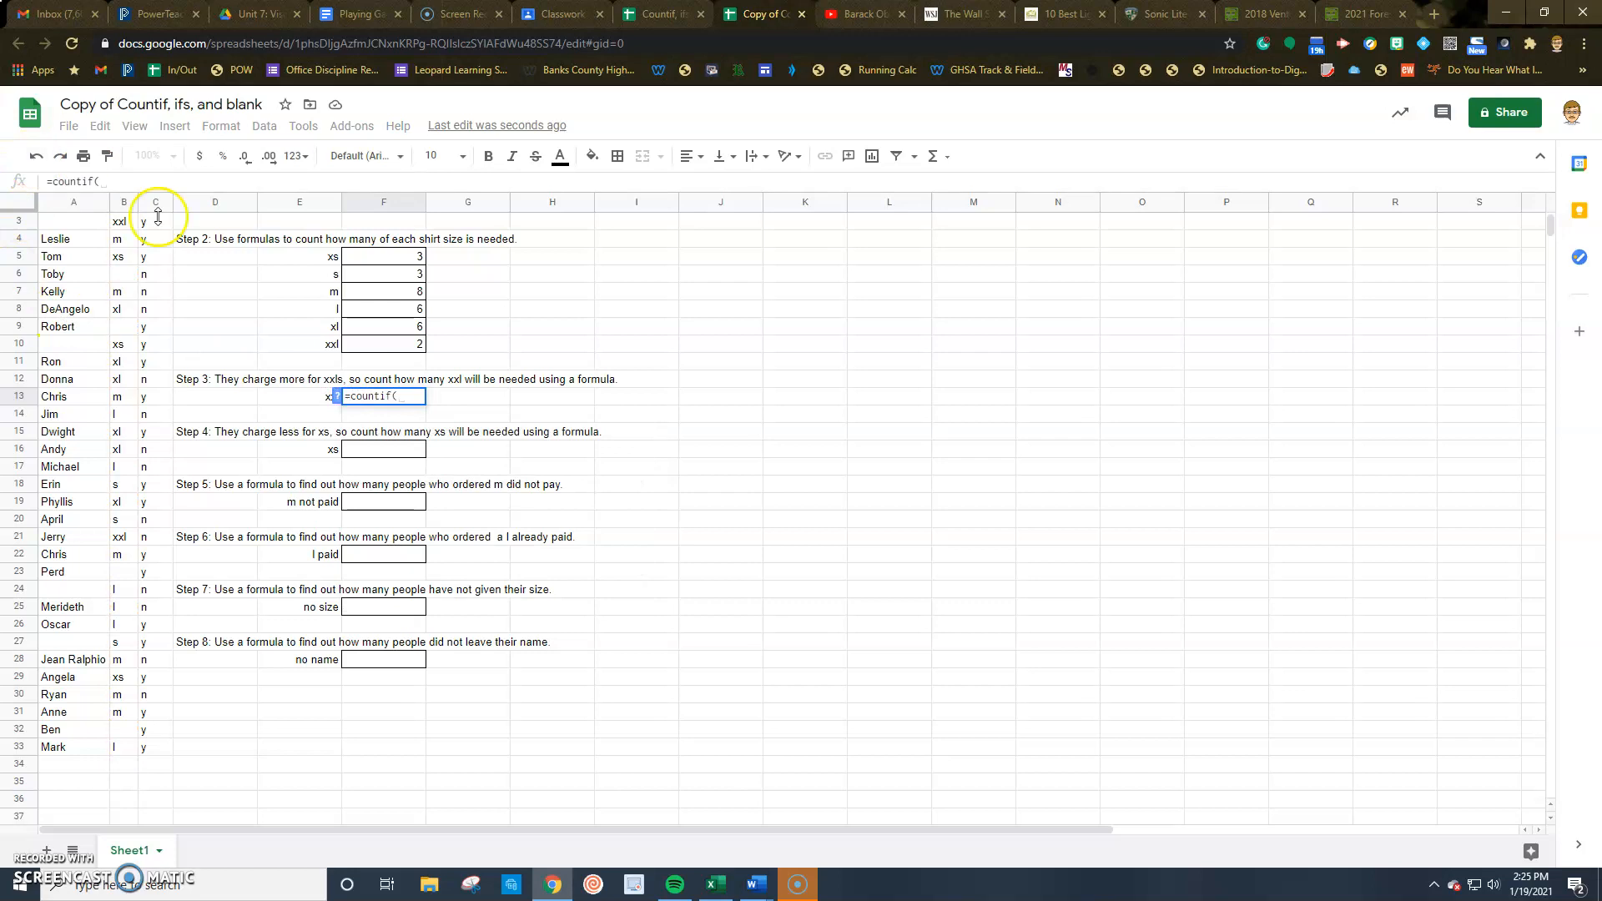
{"action": "scroll", "coordinate": [123, 210], "scroll_direction": "up", "scroll_amount": 1}
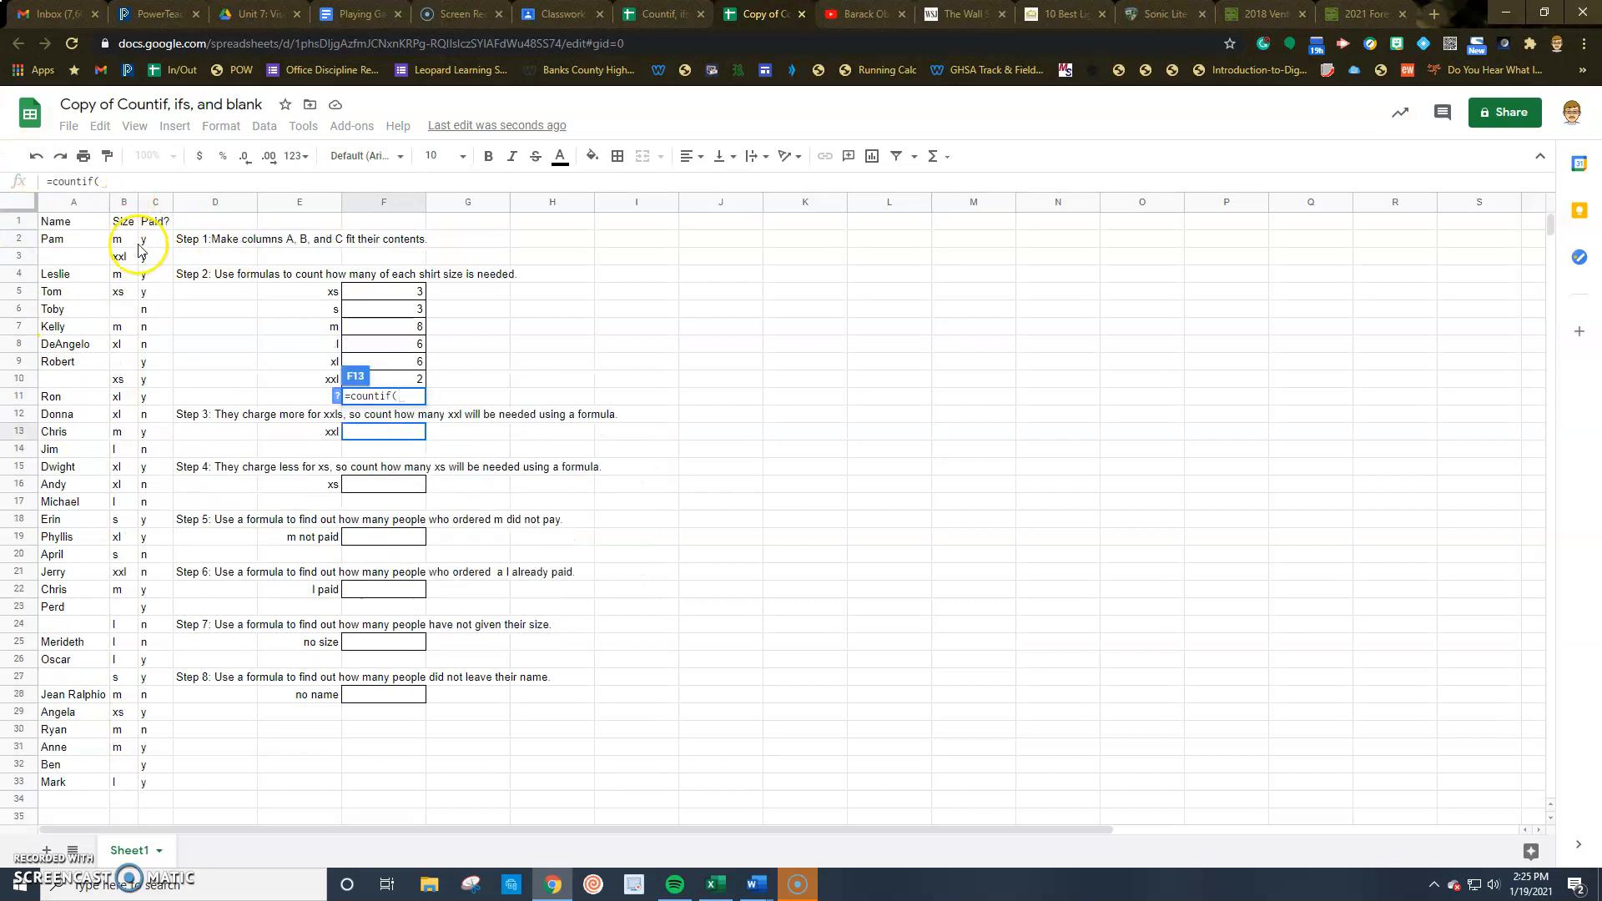
{"action": "left_click", "coordinate": [123, 203]}
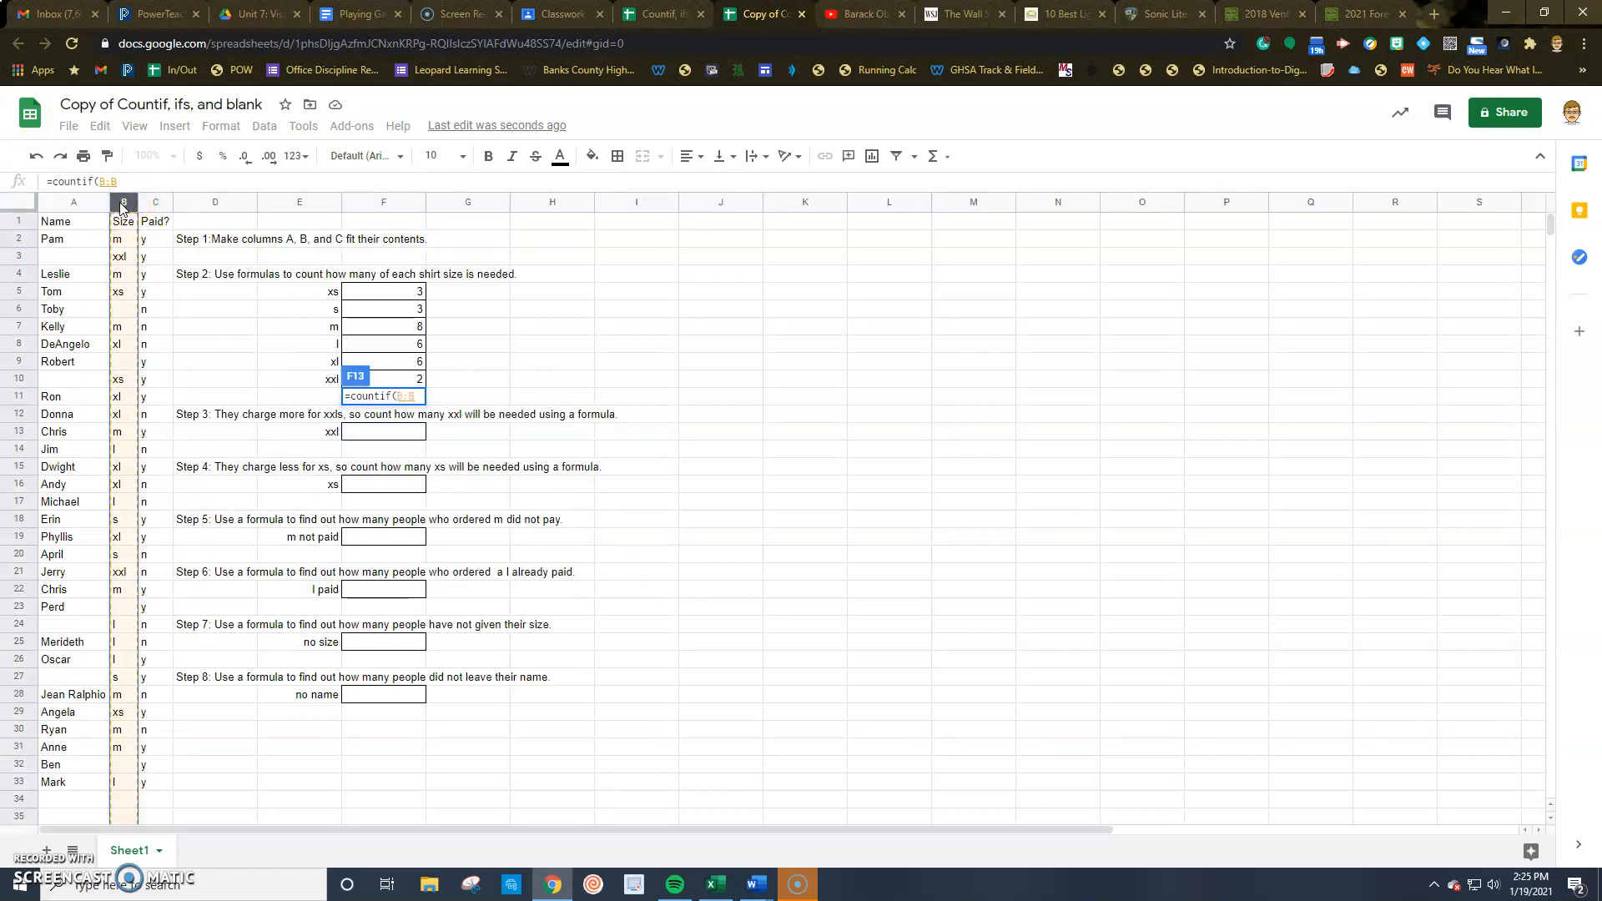
{"action": "type", "text": ","}
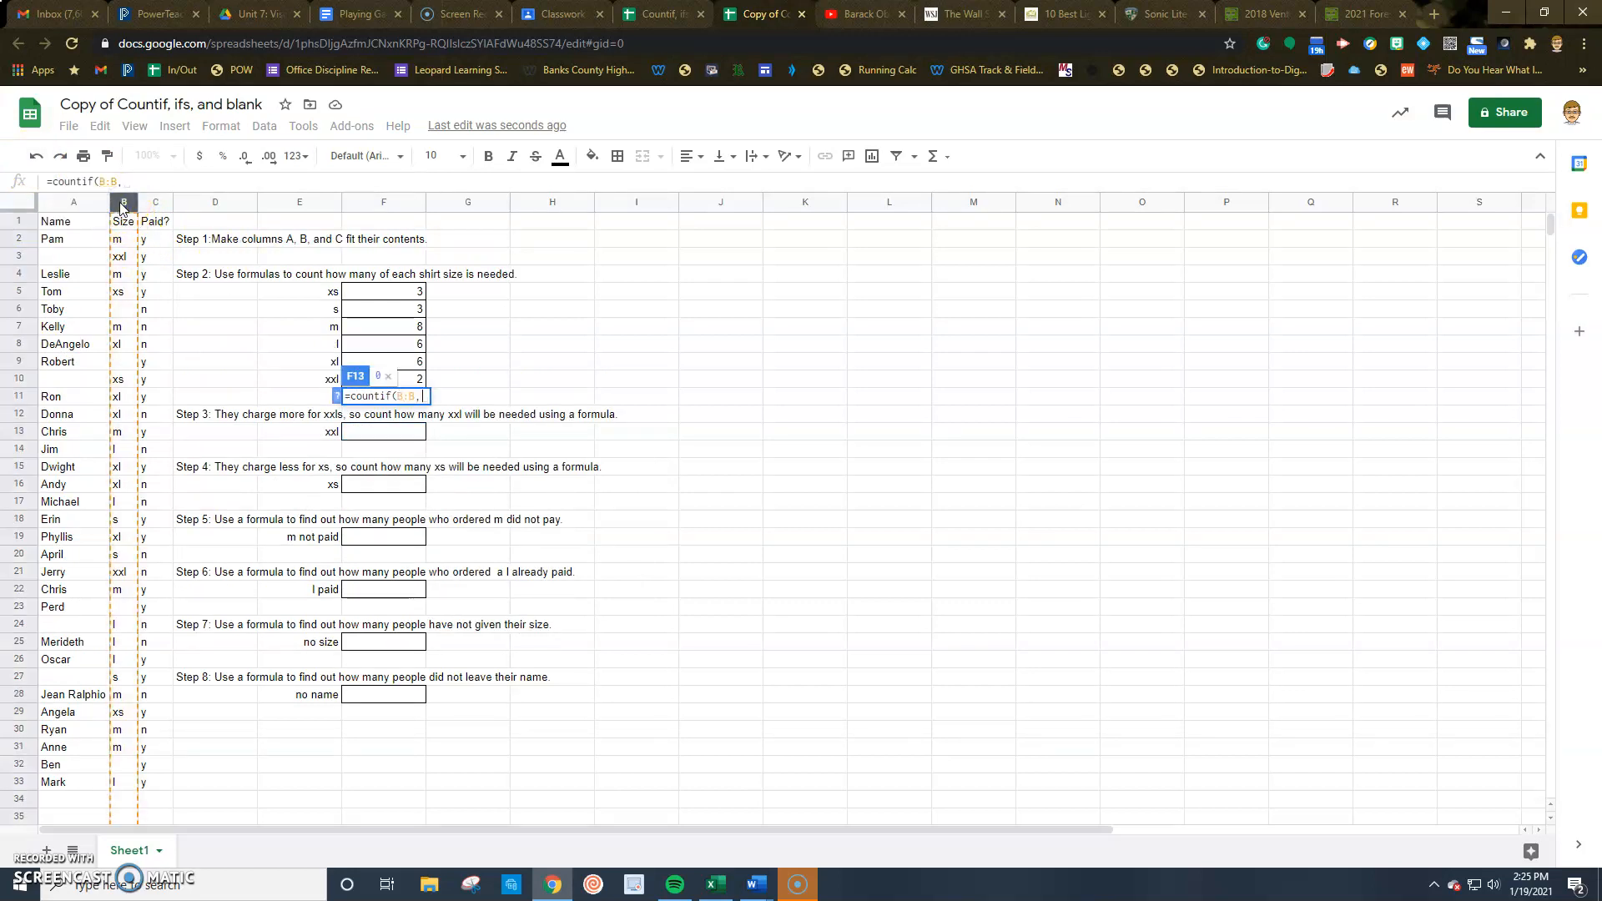
{"action": "left_click", "coordinate": [322, 440]}
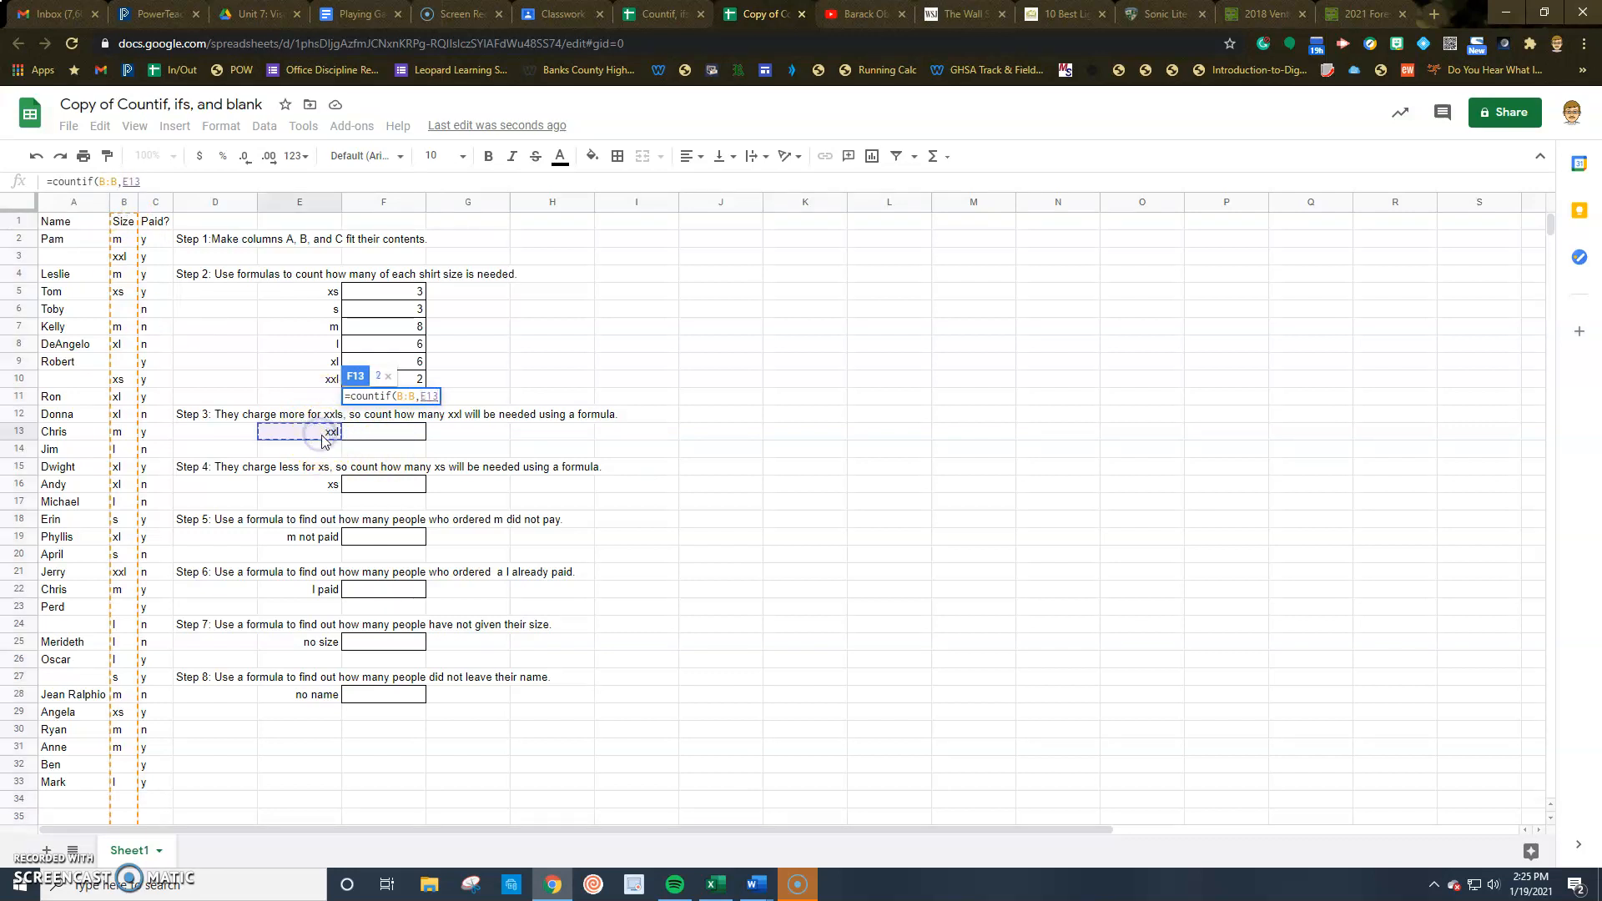
{"action": "type", "text": ")"}
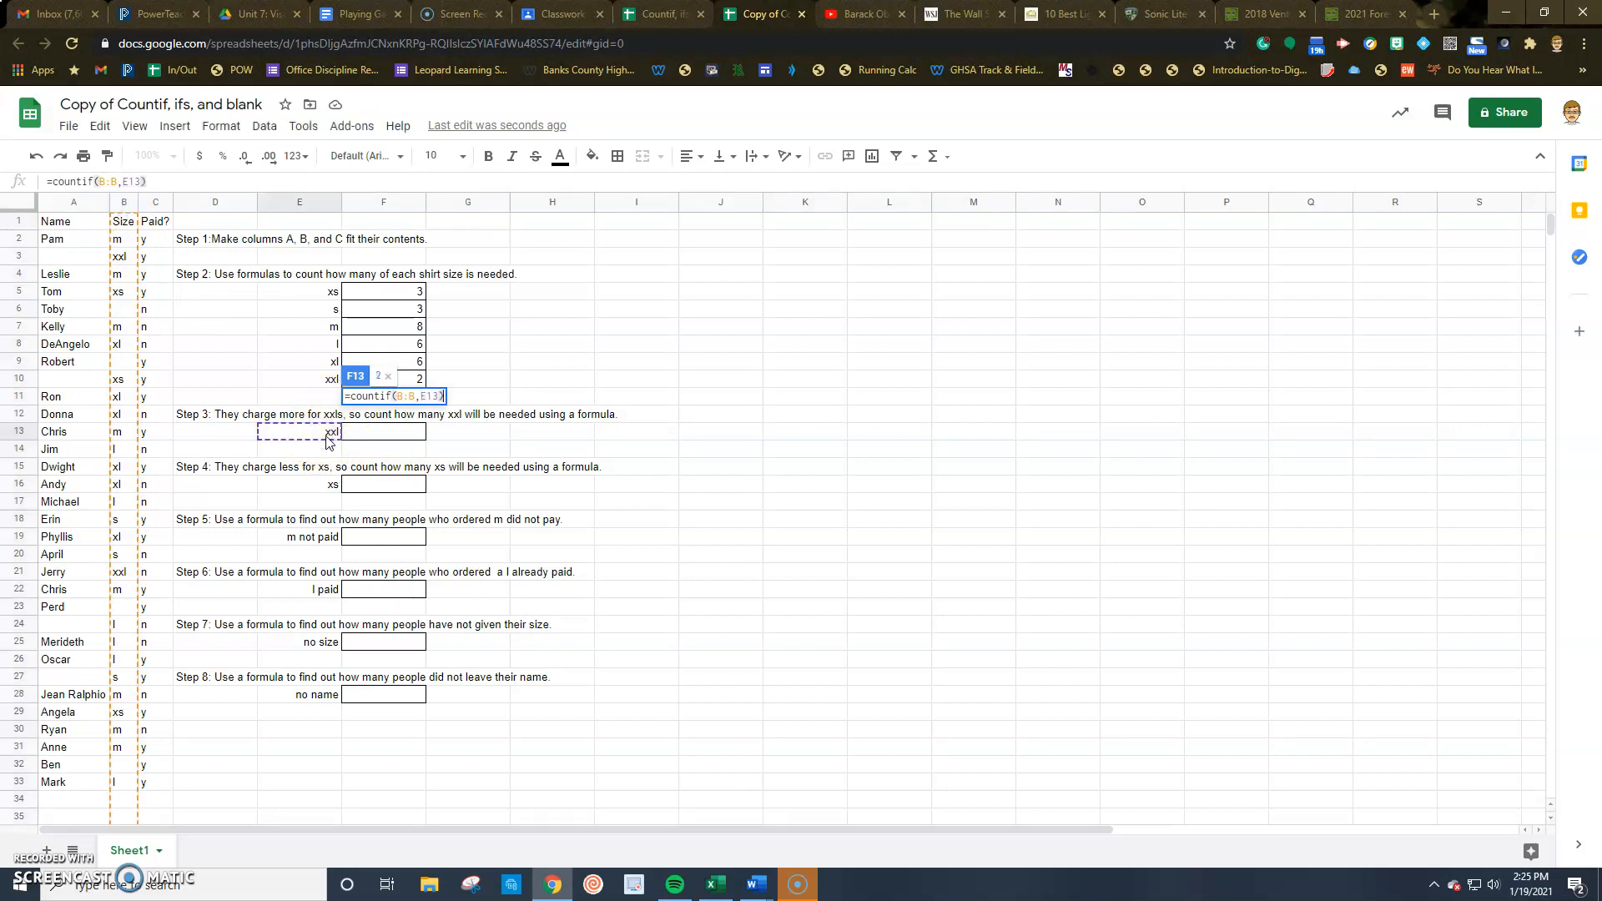
{"action": "key", "text": "Return"}
Enter the formula =countifs(B:B,B2,C:C,C6) in F19 to count the m orders that were not paid for Step 5.
{"action": "left_click", "coordinate": [351, 483]}
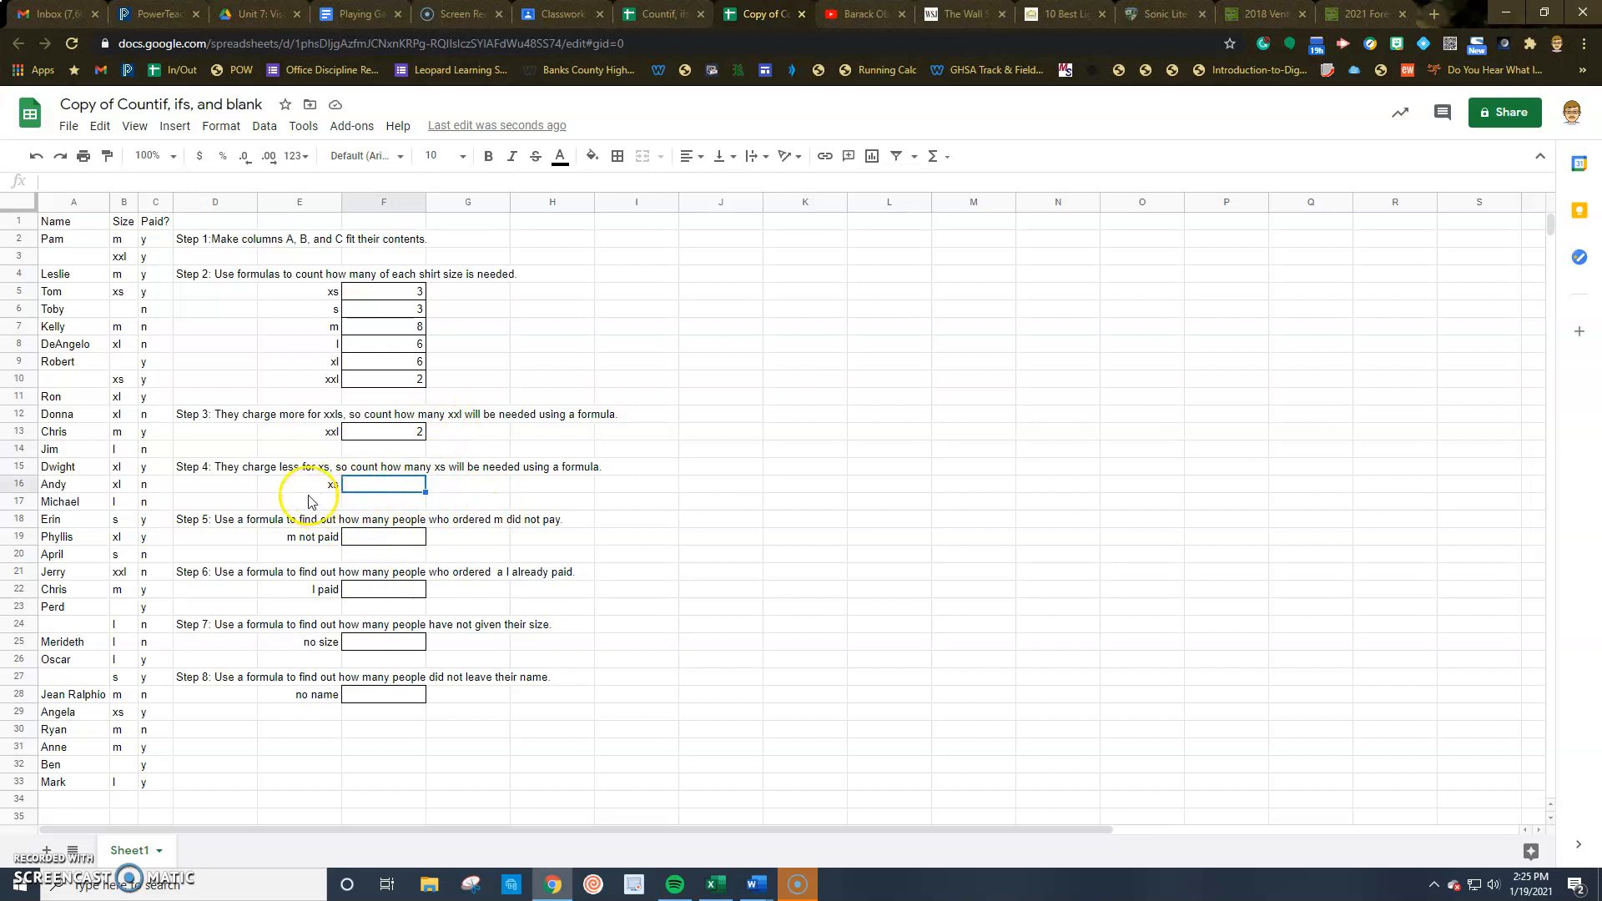
{"action": "left_click", "coordinate": [354, 539]}
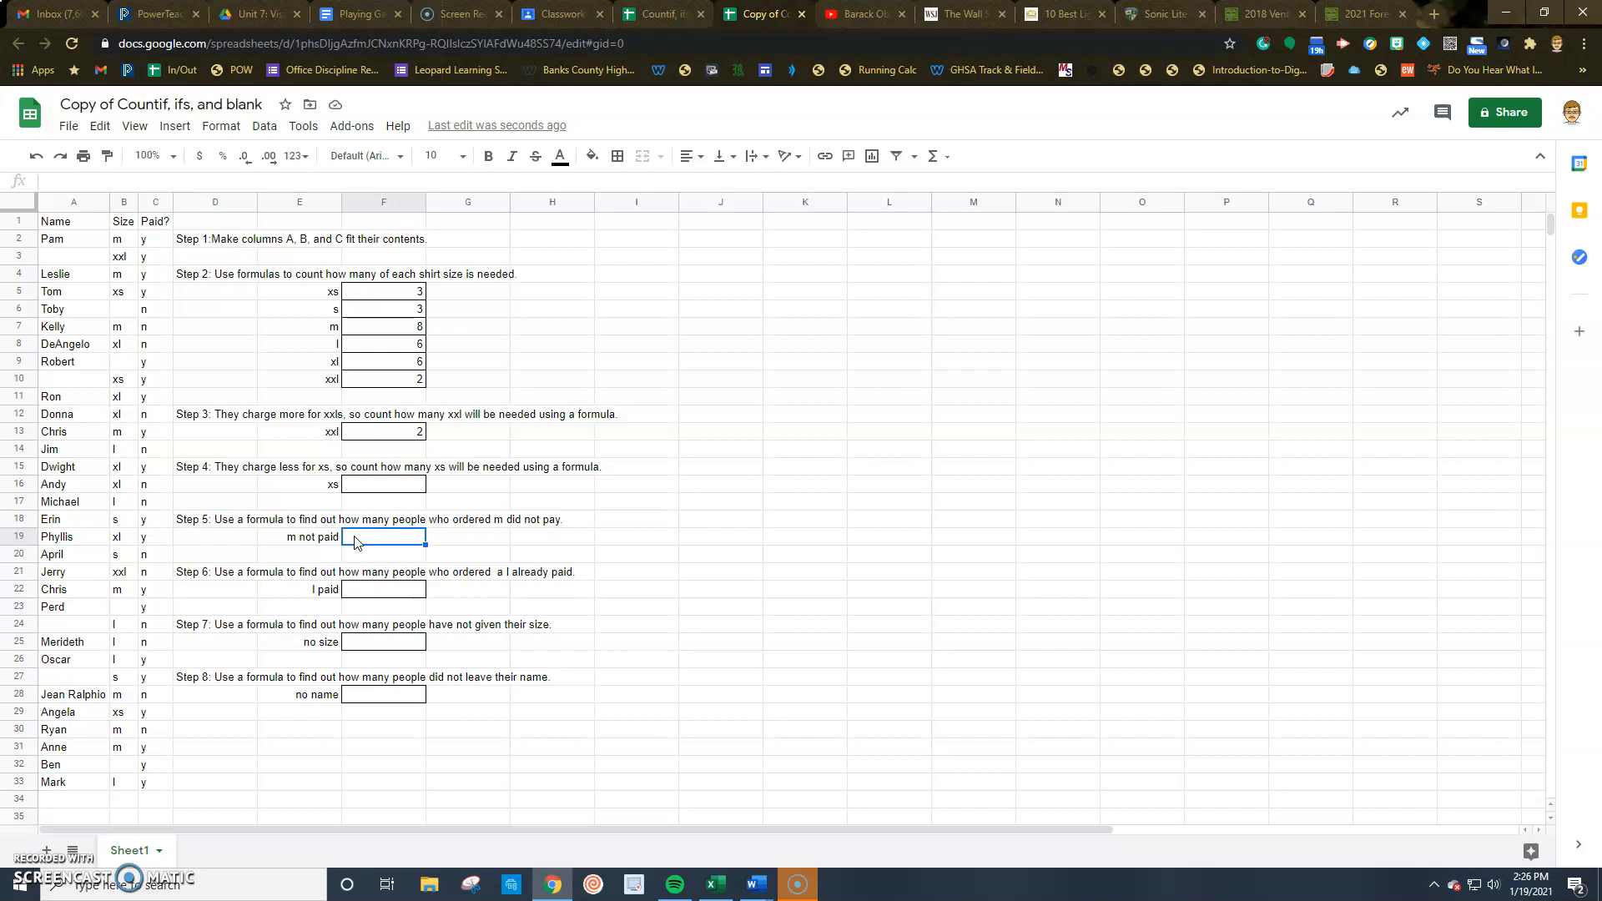
{"action": "type", "text": "=c"}
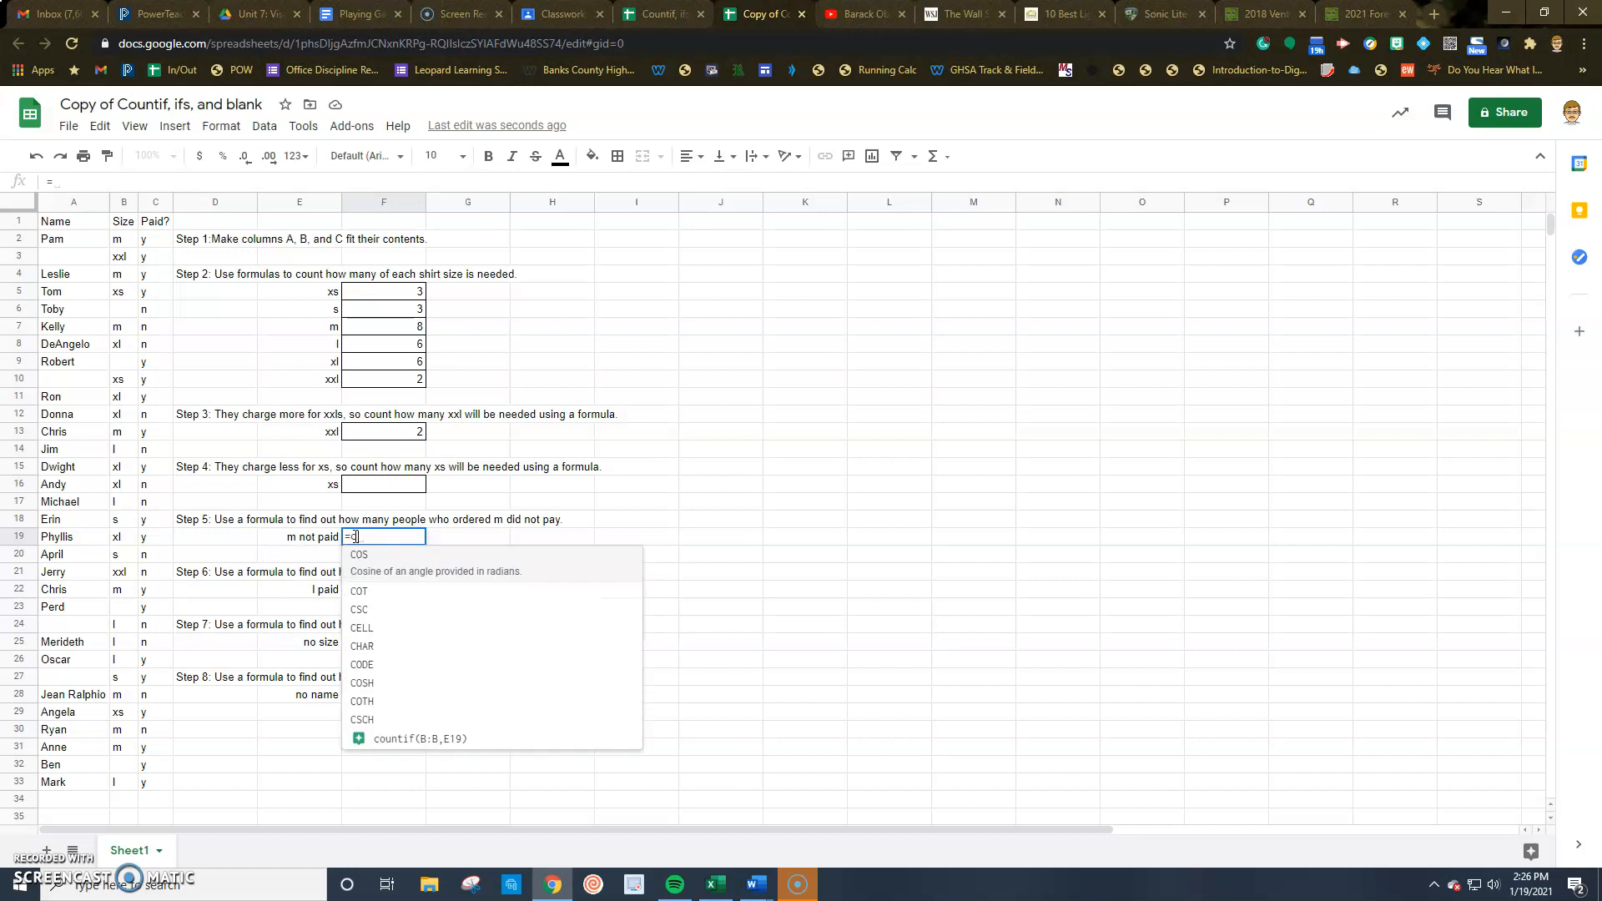
{"action": "type", "text": "ountifs"}
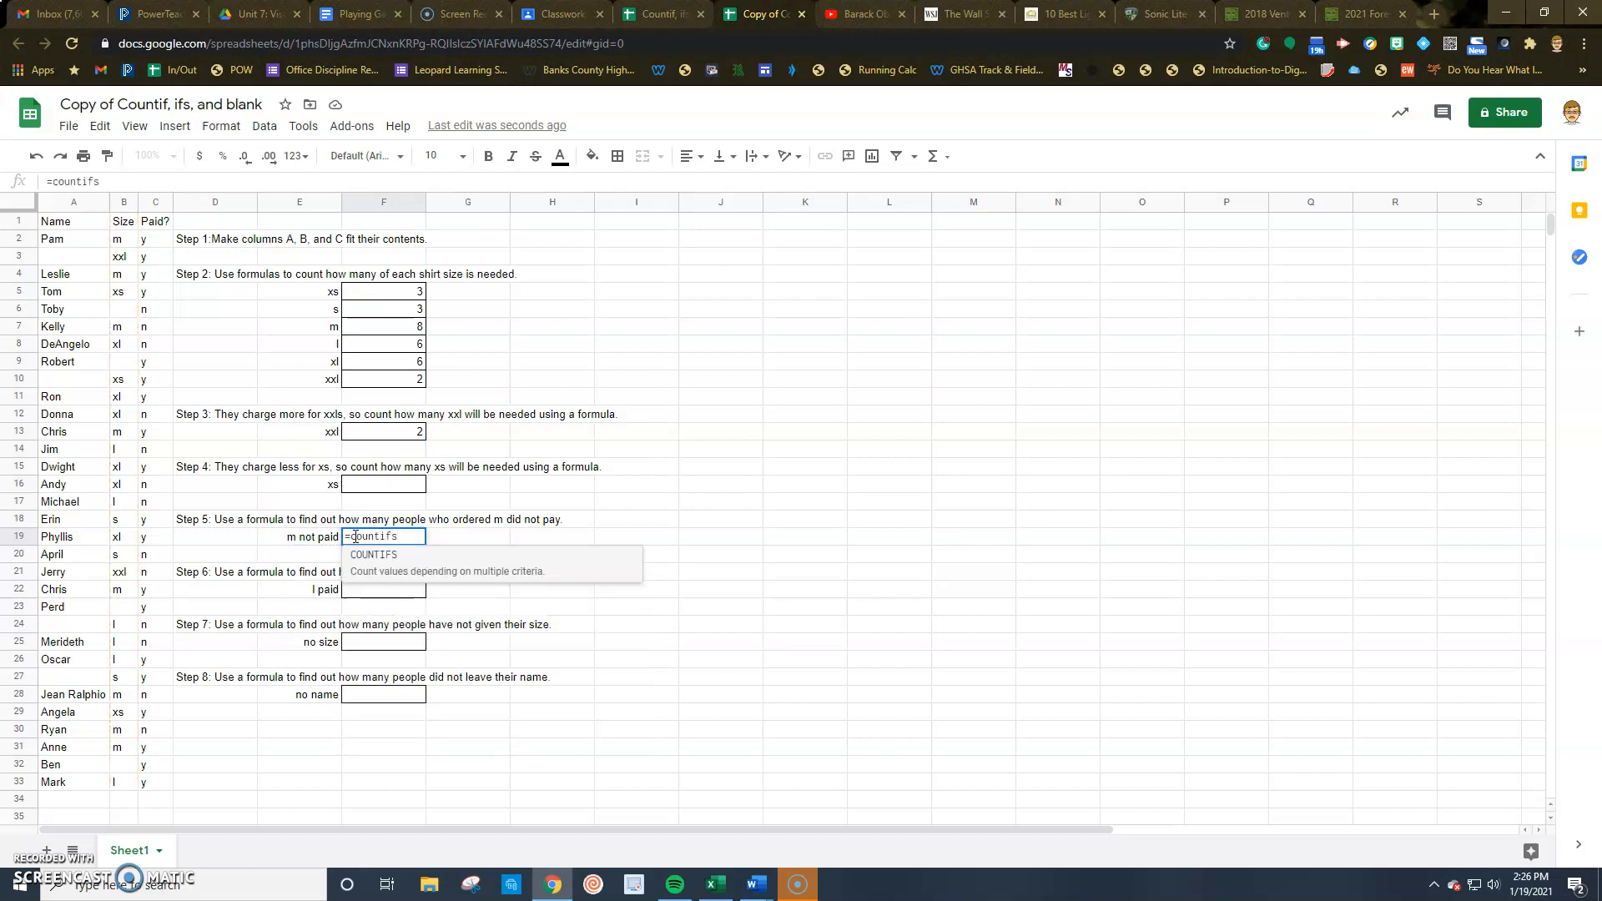
{"action": "type", "text": "("}
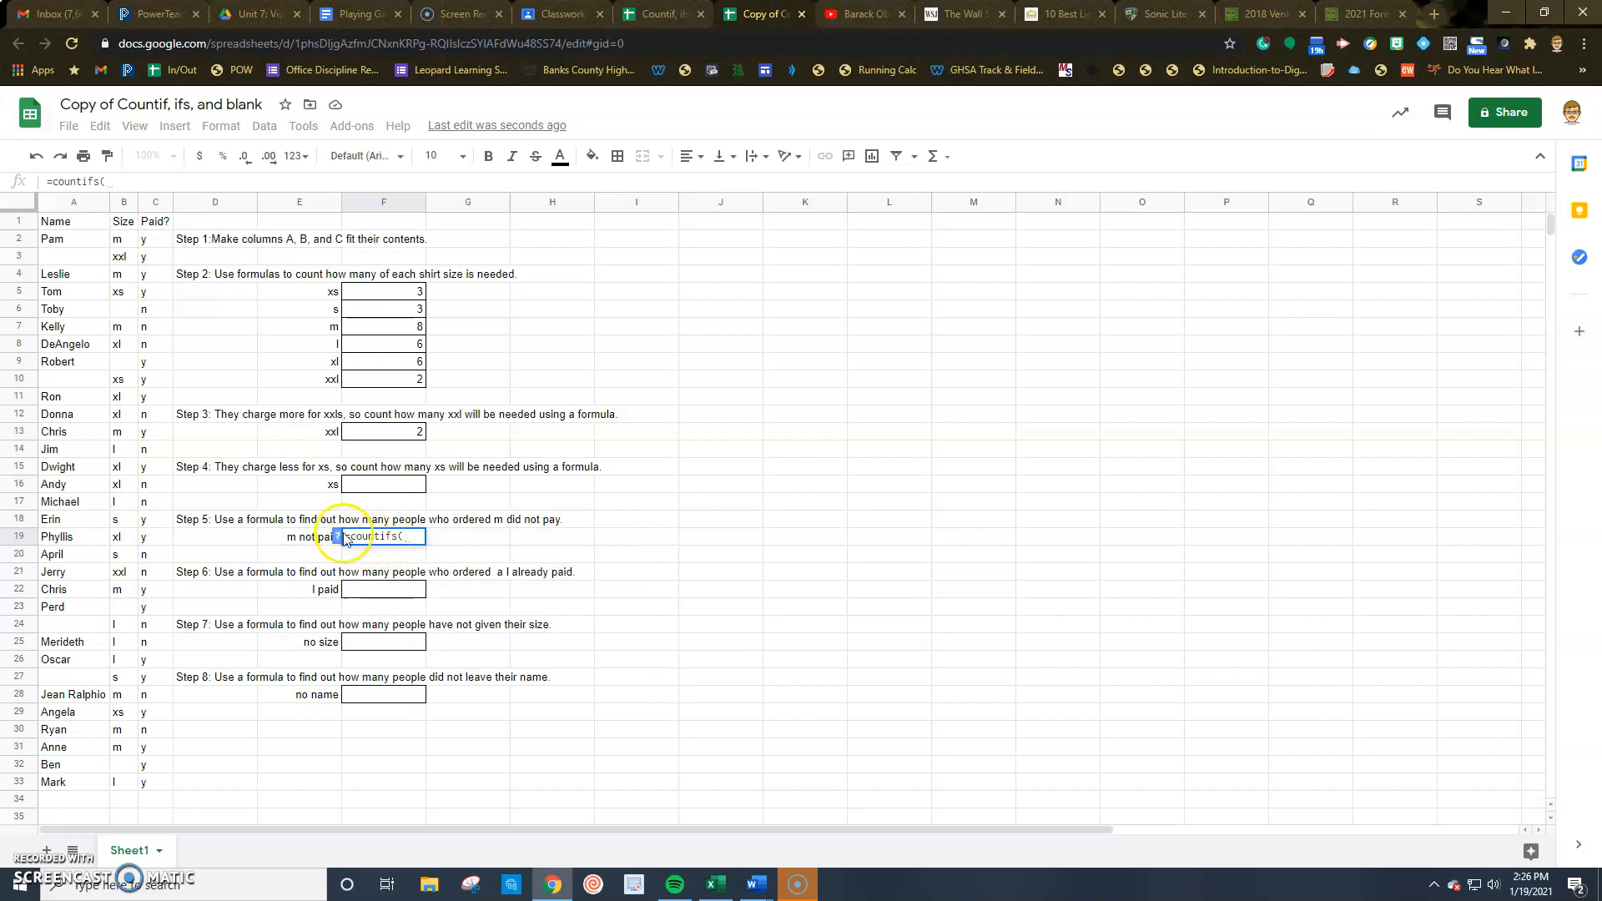
{"action": "left_click", "coordinate": [338, 536]}
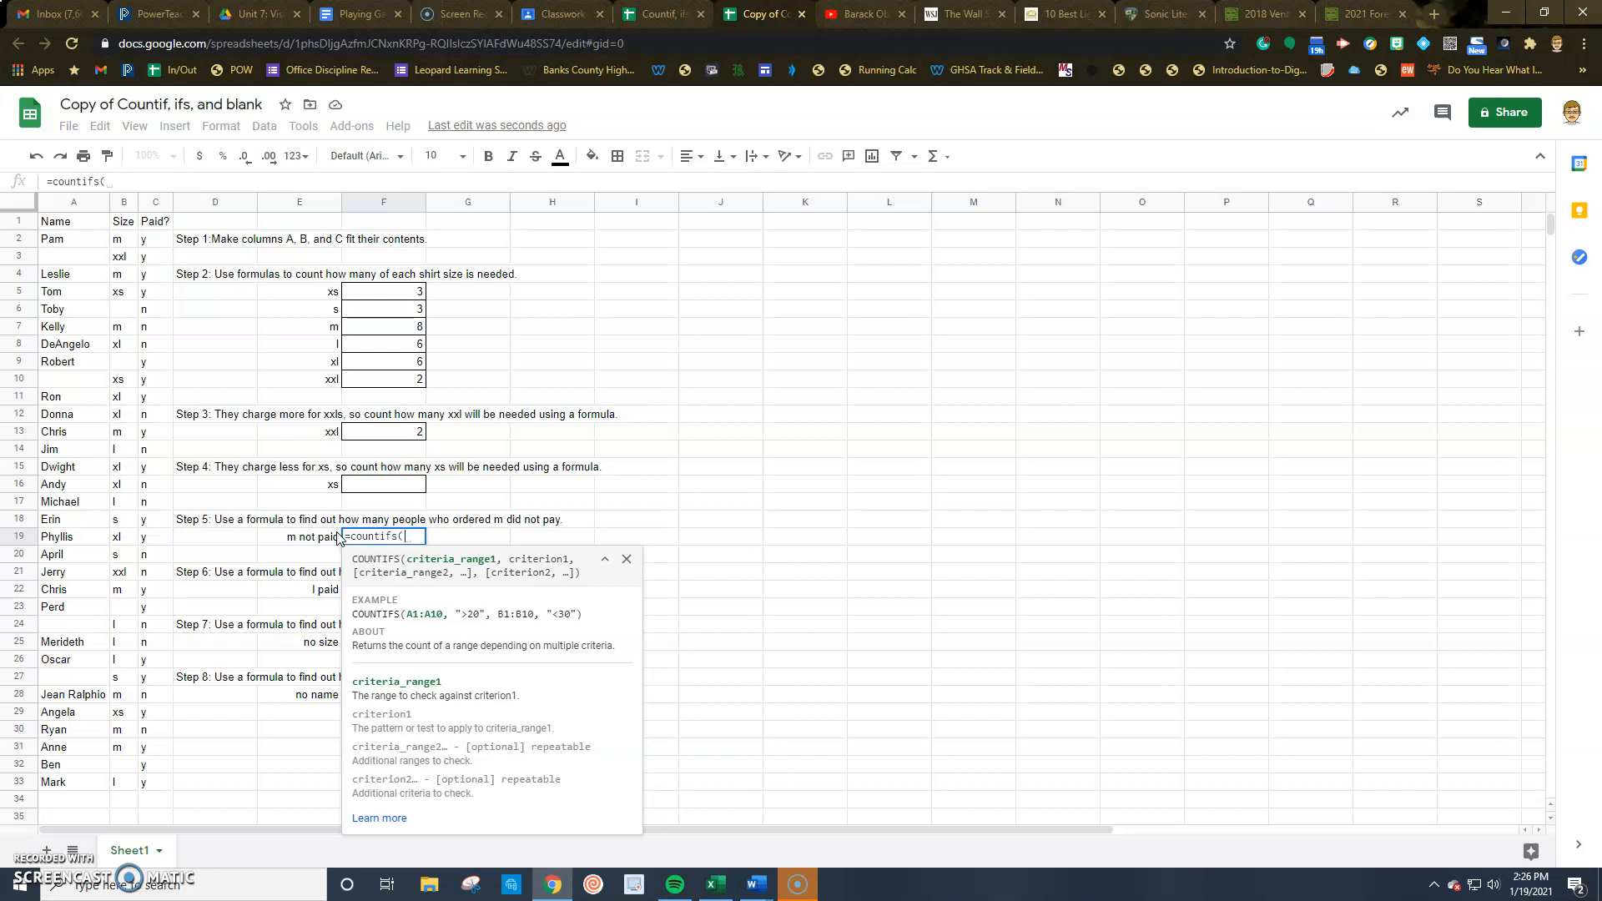
{"action": "left_click", "coordinate": [121, 208]}
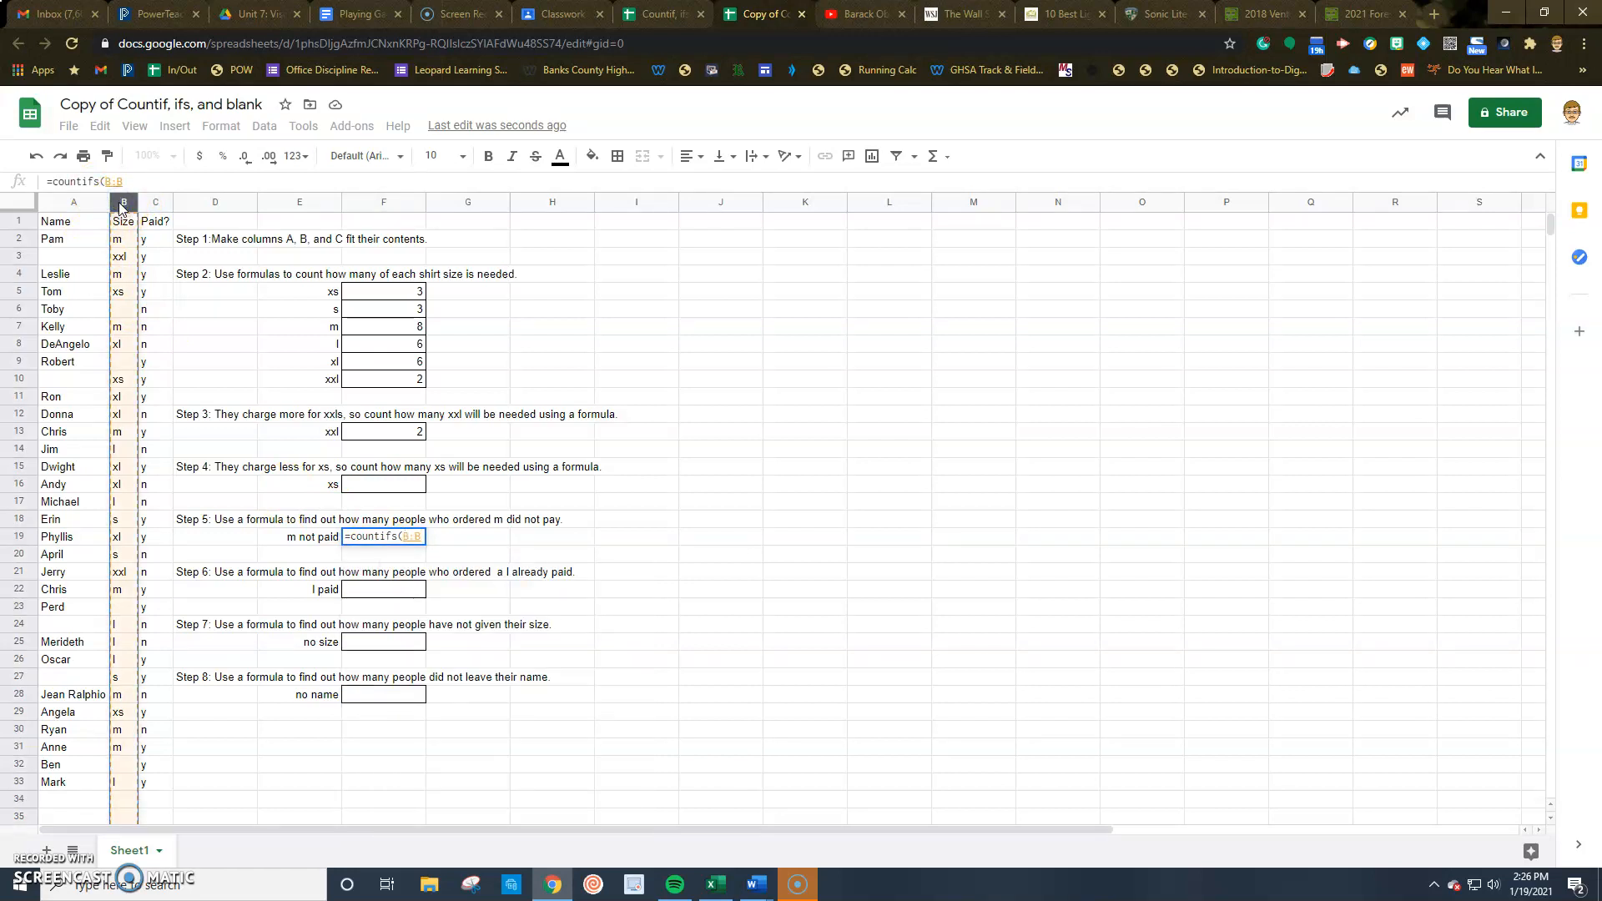
{"action": "type", "text": ","}
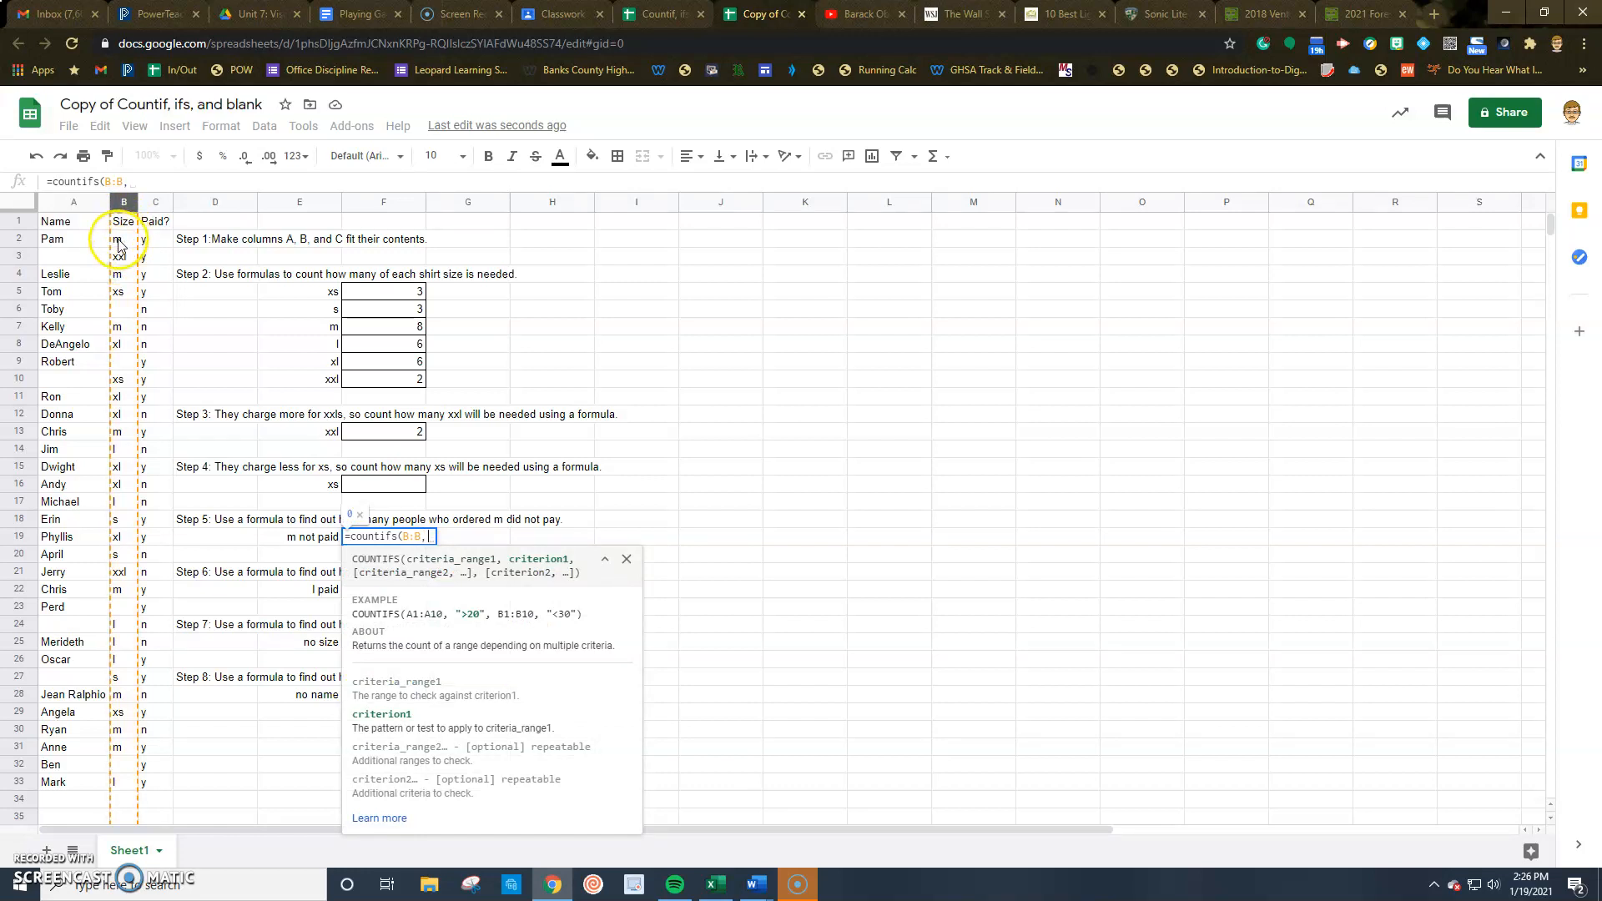
{"action": "left_click", "coordinate": [120, 243]}
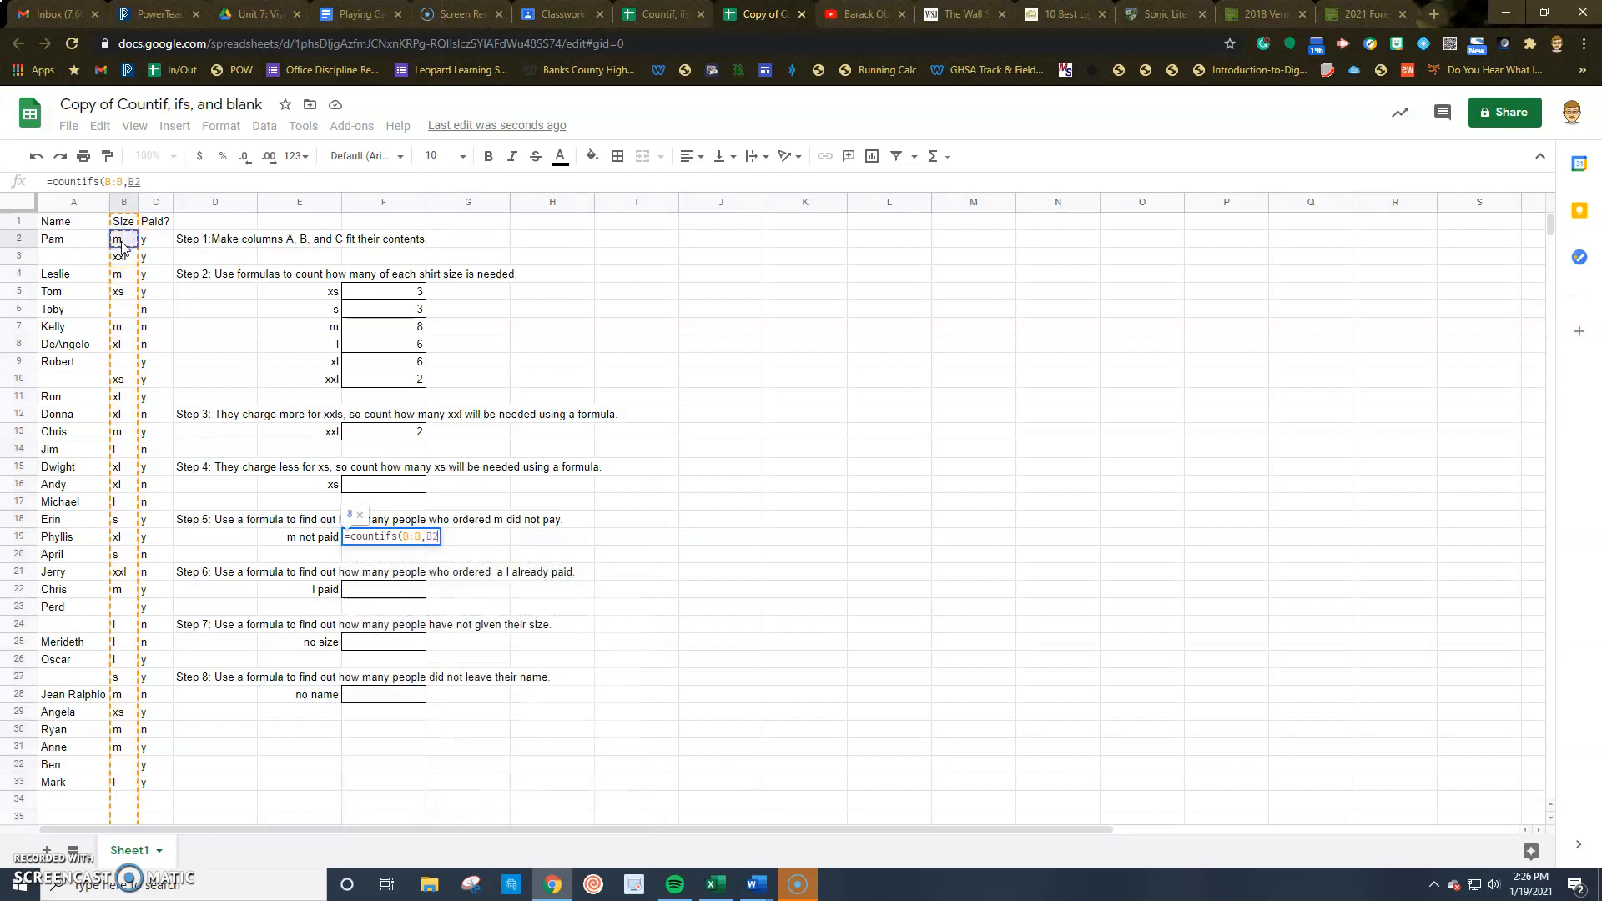
{"action": "type", "text": ","}
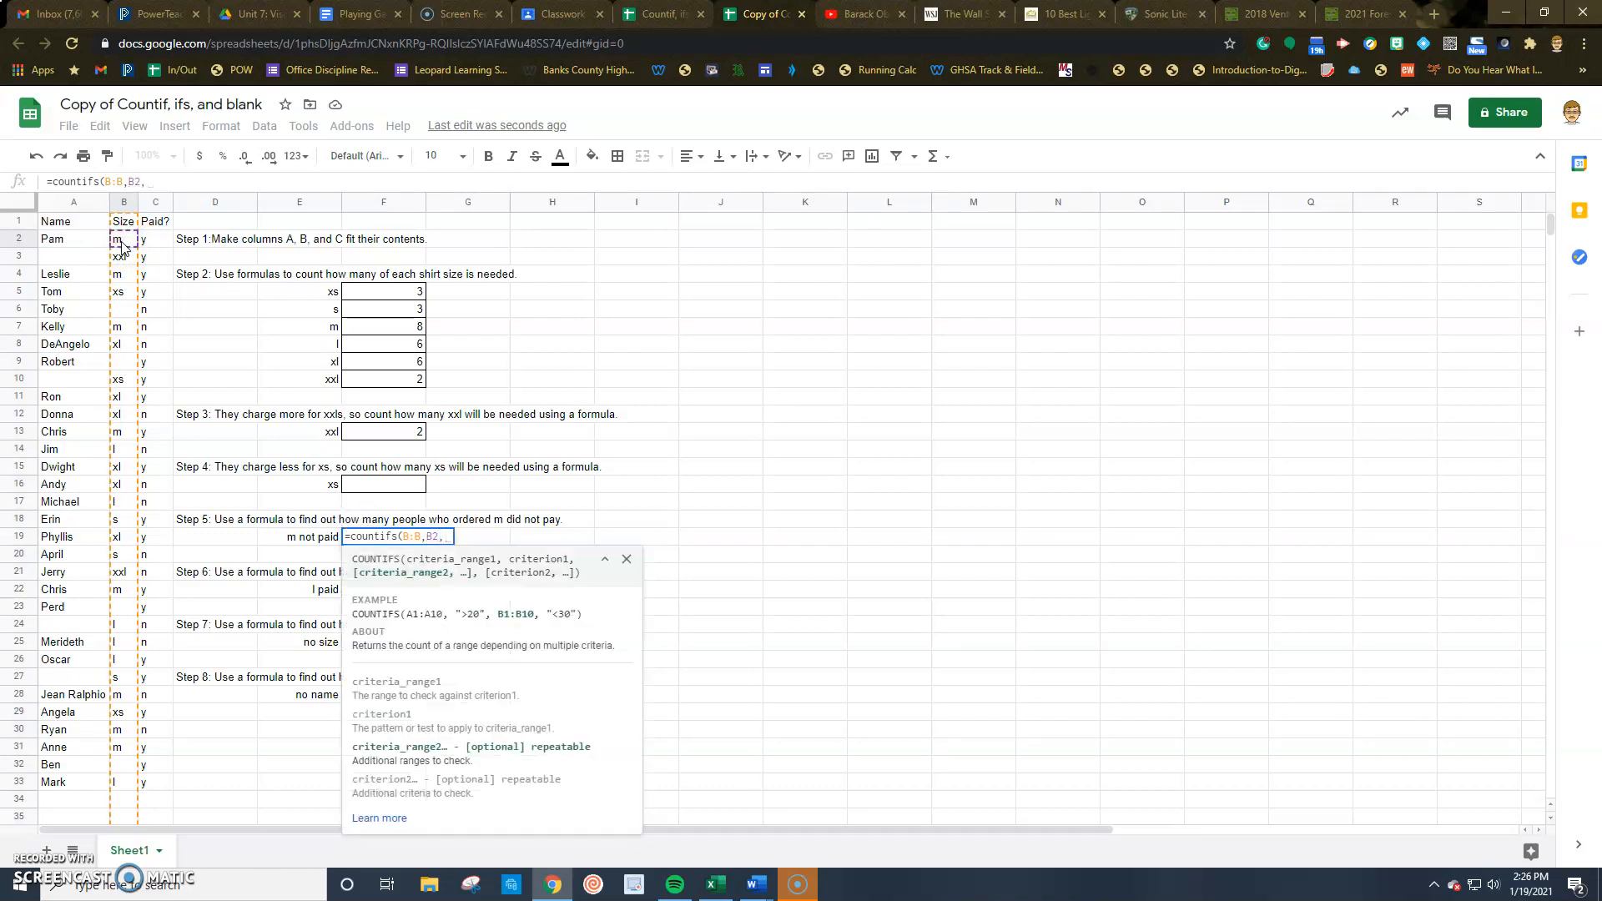
{"action": "left_click", "coordinate": [150, 203]}
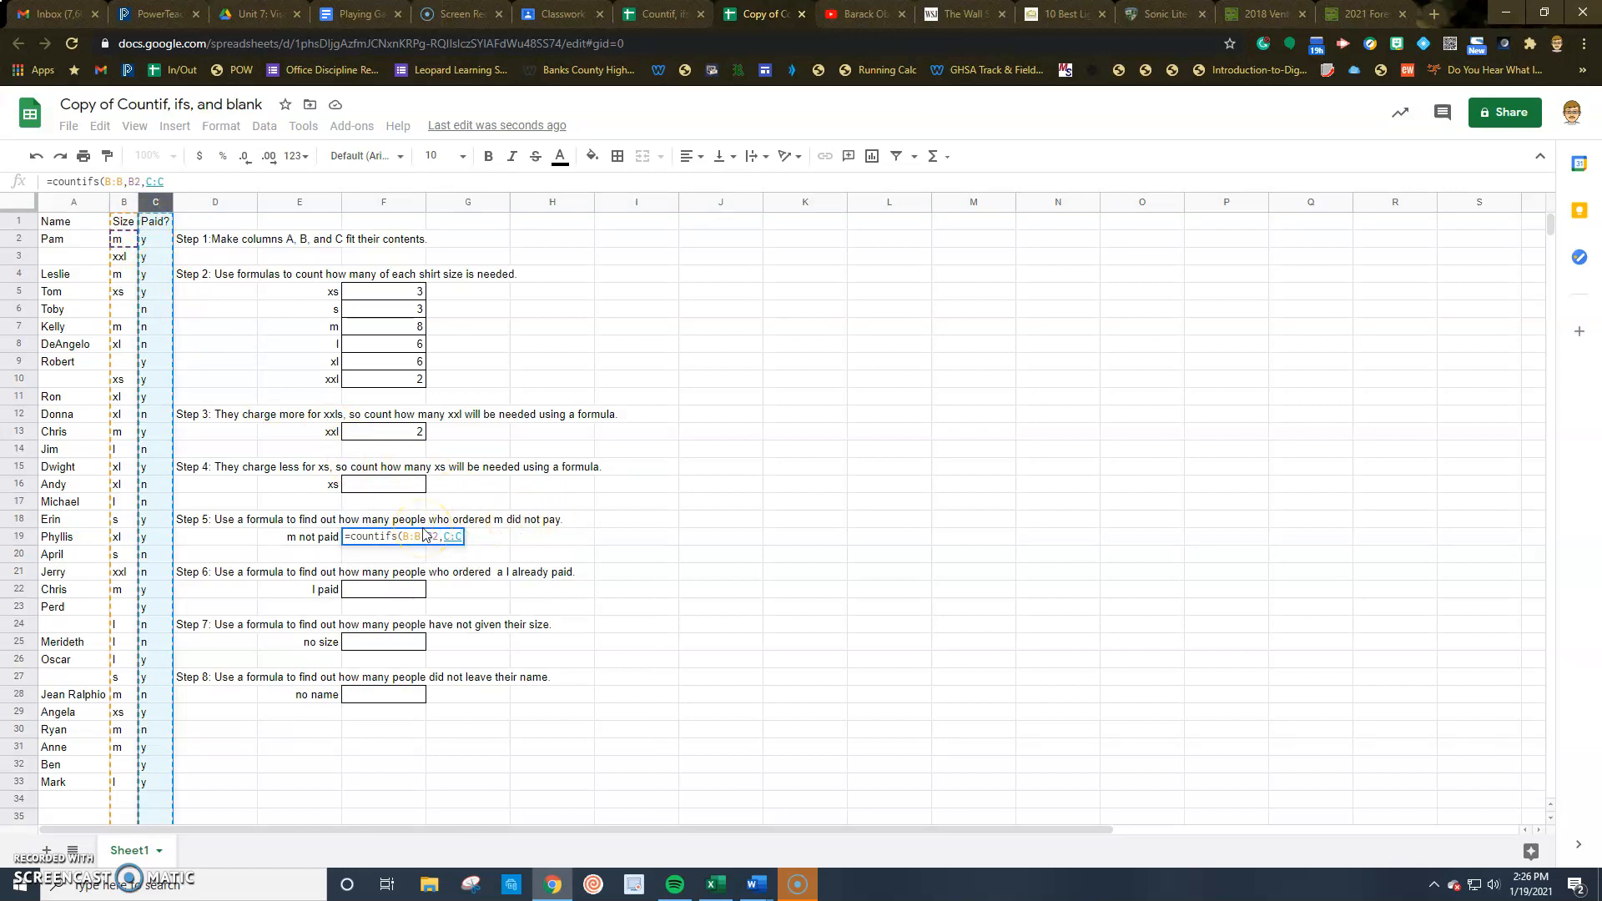
{"action": "type", "text": ","}
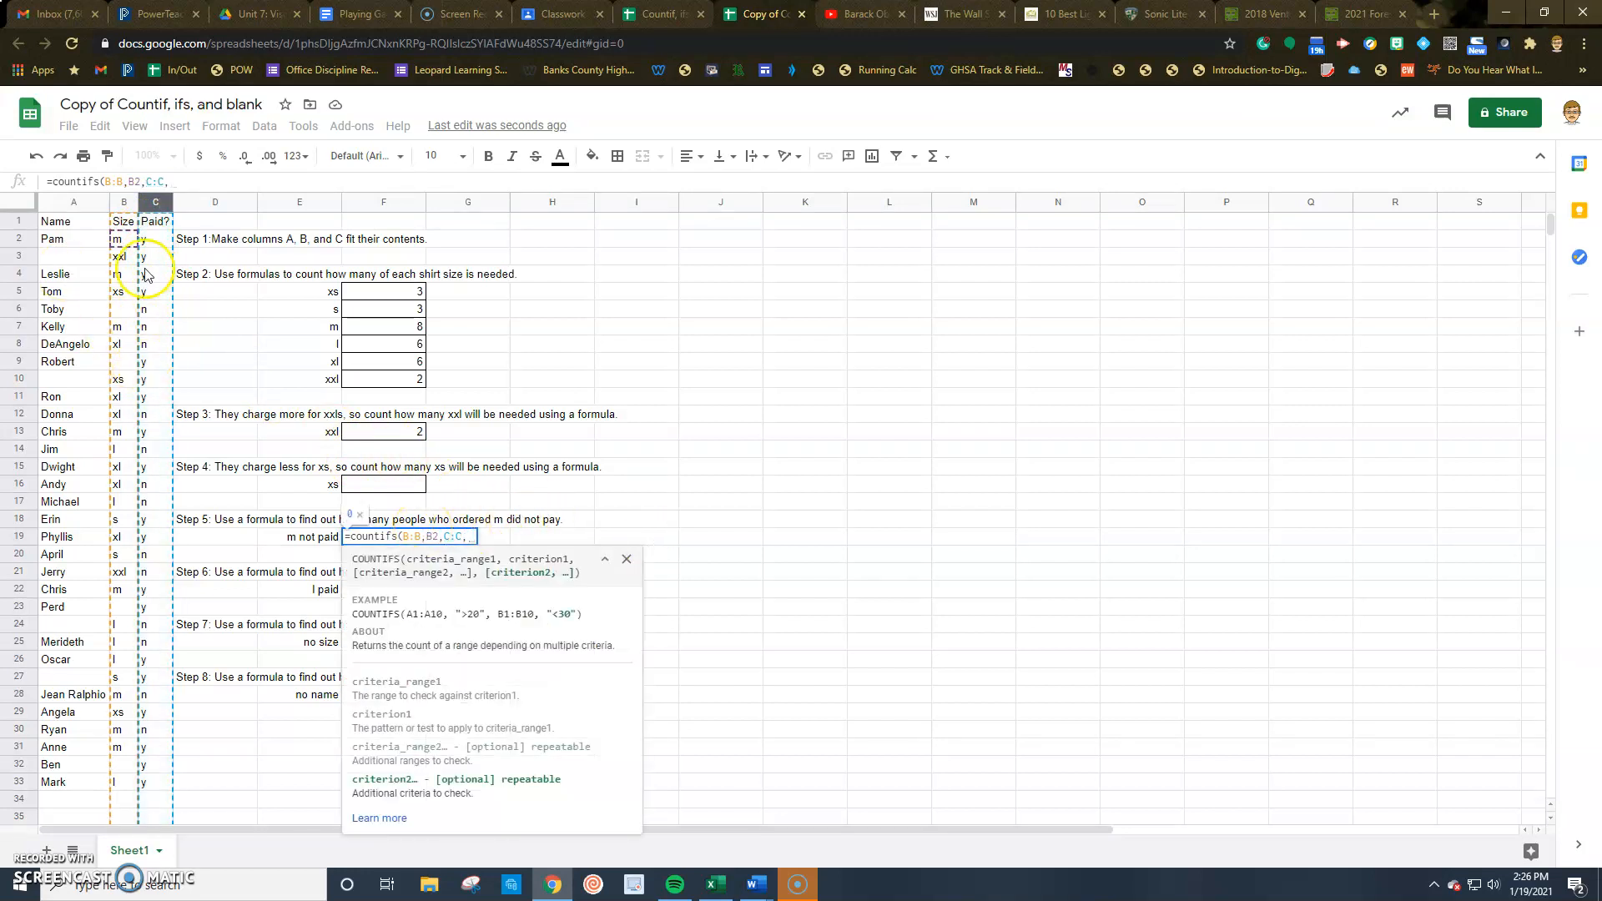
{"action": "left_click", "coordinate": [155, 310]}
{"action": "type", "text": ")"}
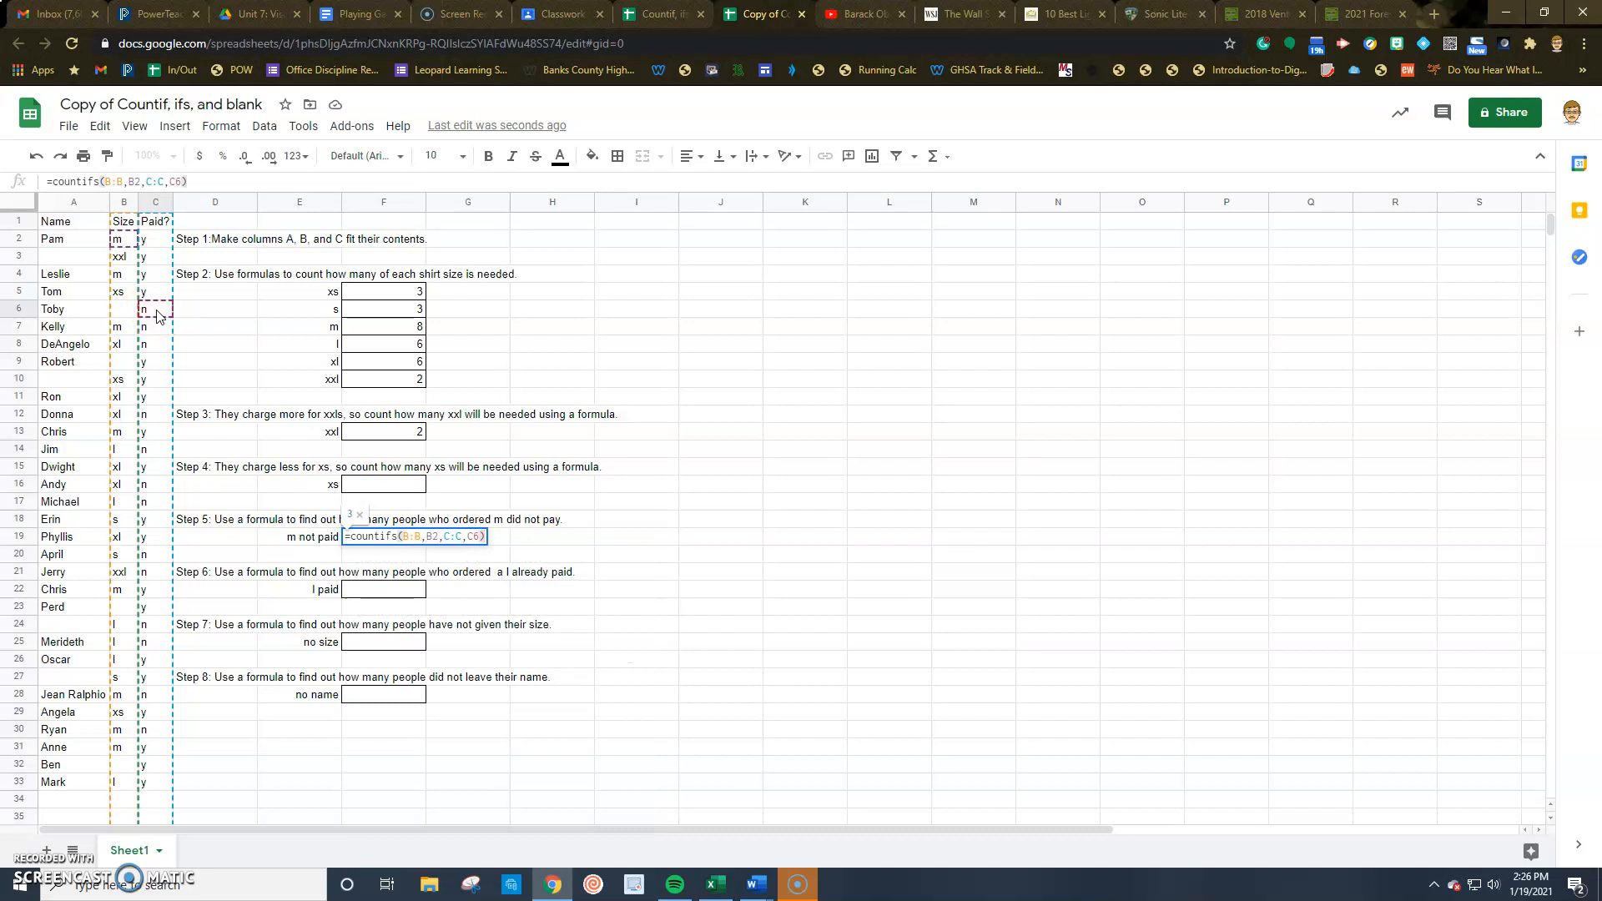
{"action": "key", "text": "Return"}
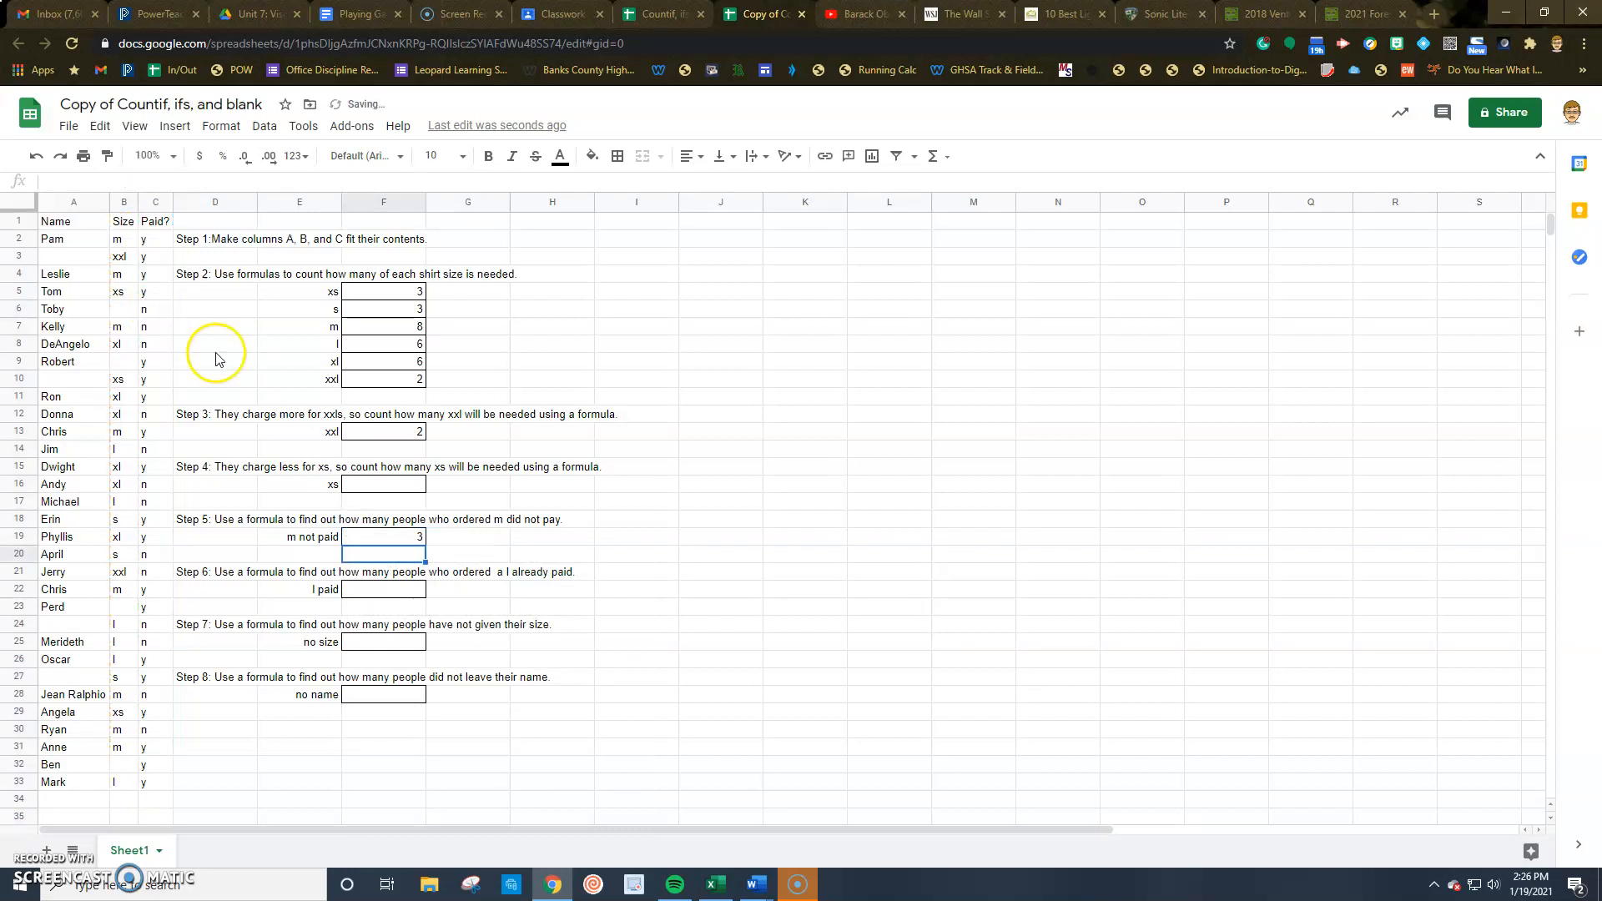
{"action": "left_click", "coordinate": [410, 540]}
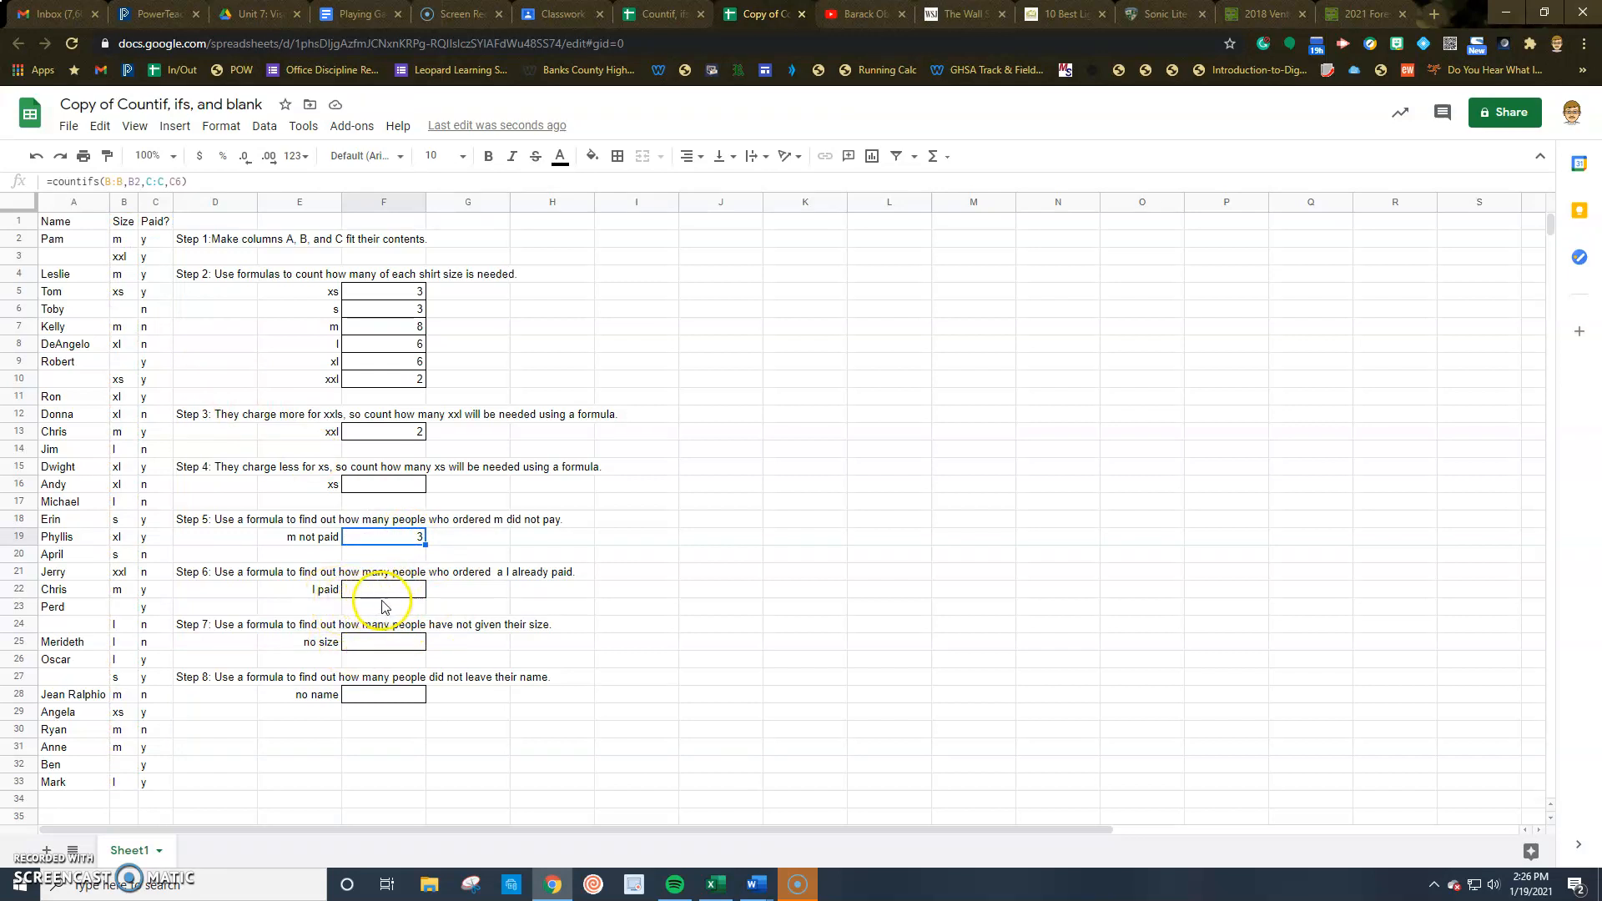
Enter the formula =countblank(B2:B33) in F25 to count the people who gave no size for Step 7.
{"action": "scroll", "coordinate": [371, 643], "scroll_direction": "down", "scroll_amount": 1}
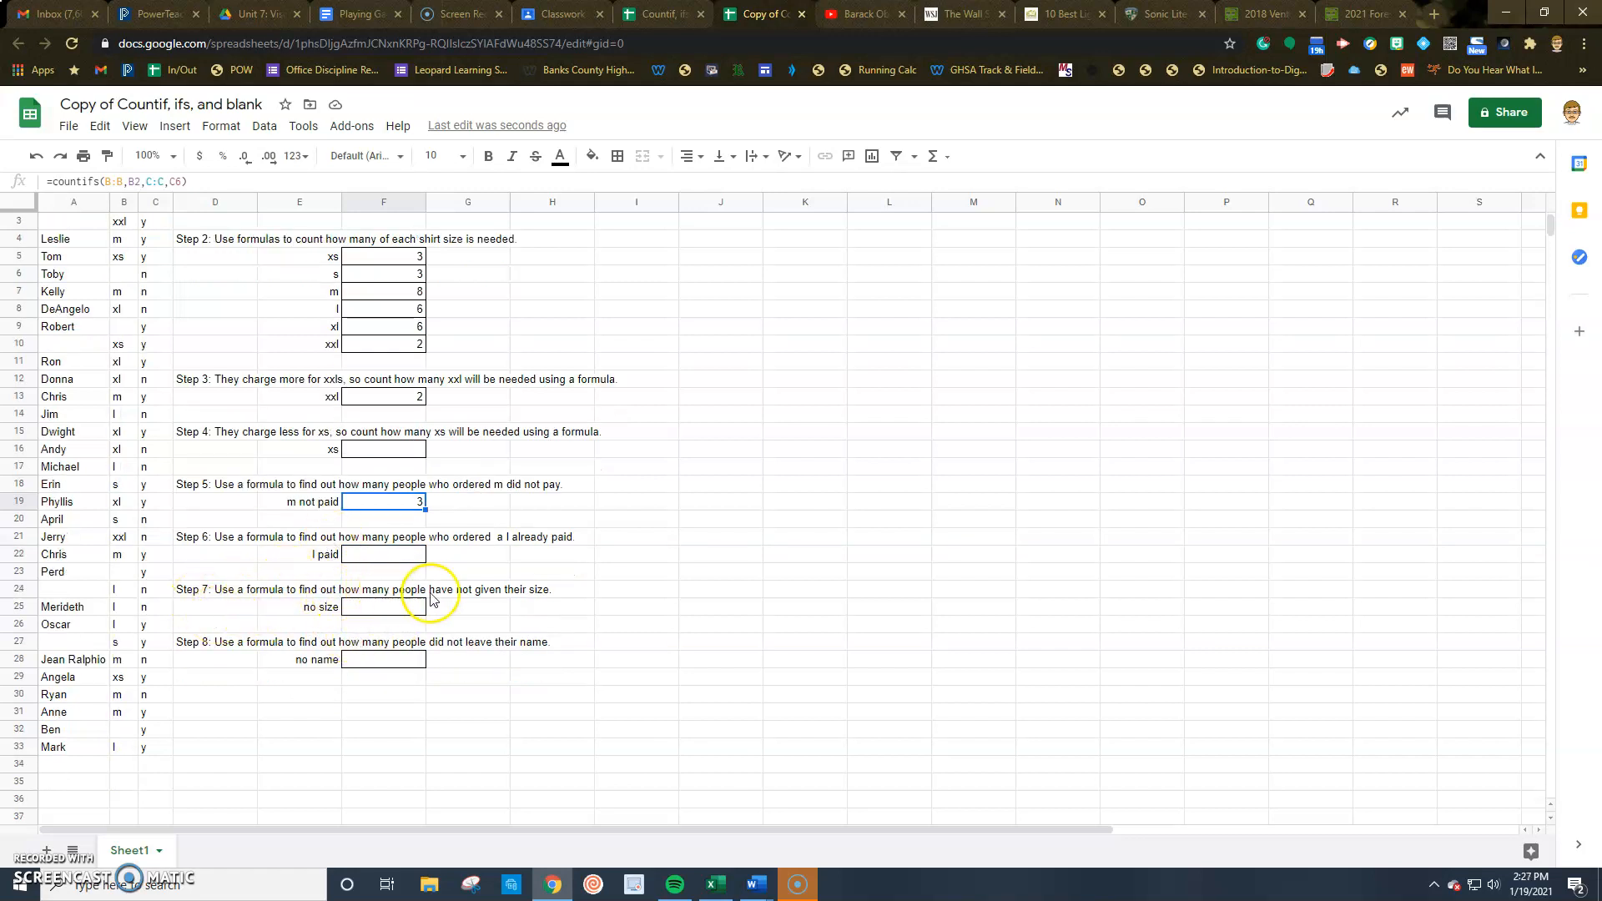
{"action": "left_click", "coordinate": [365, 614]}
{"action": "scroll", "coordinate": [121, 319], "scroll_direction": "up", "scroll_amount": 1}
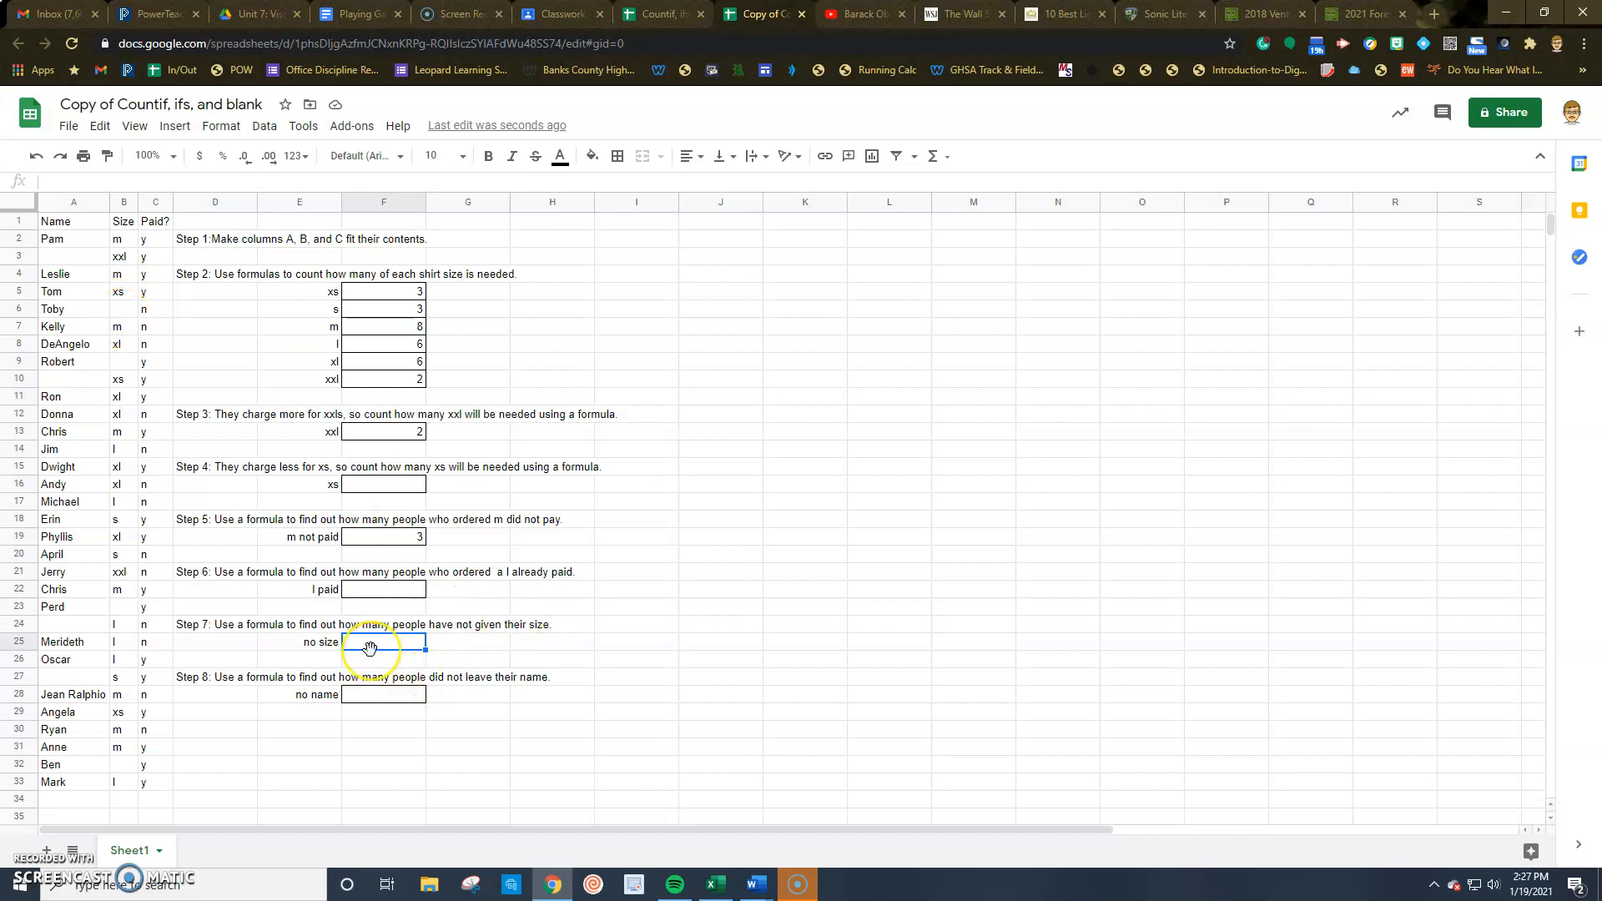
{"action": "type", "text": "=c"}
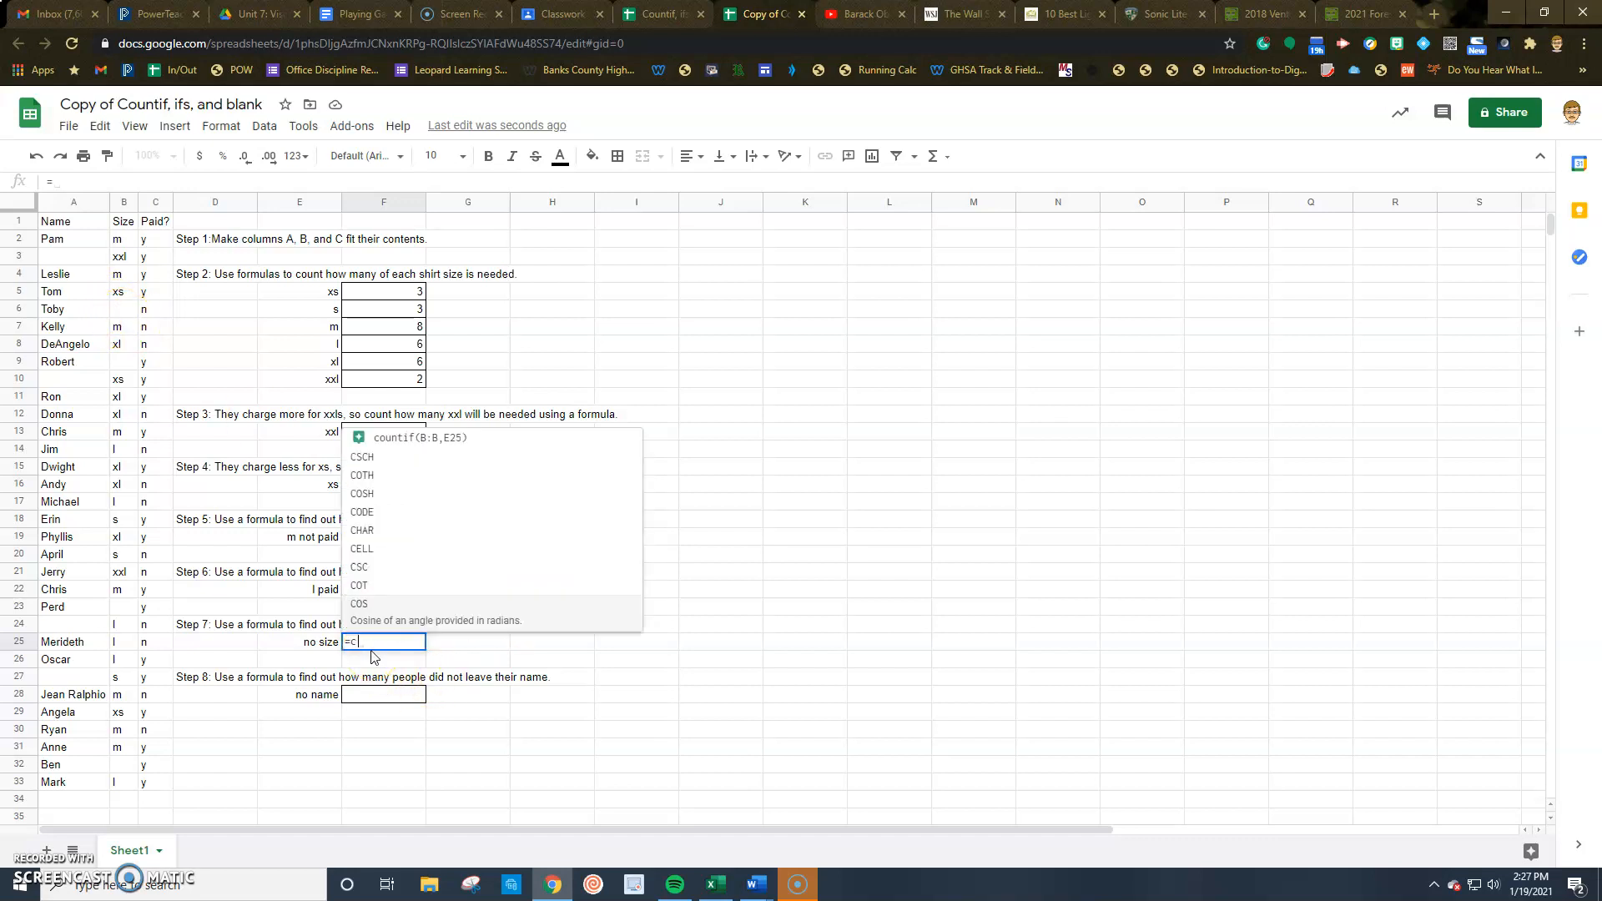
{"action": "type", "text": "ountblank"}
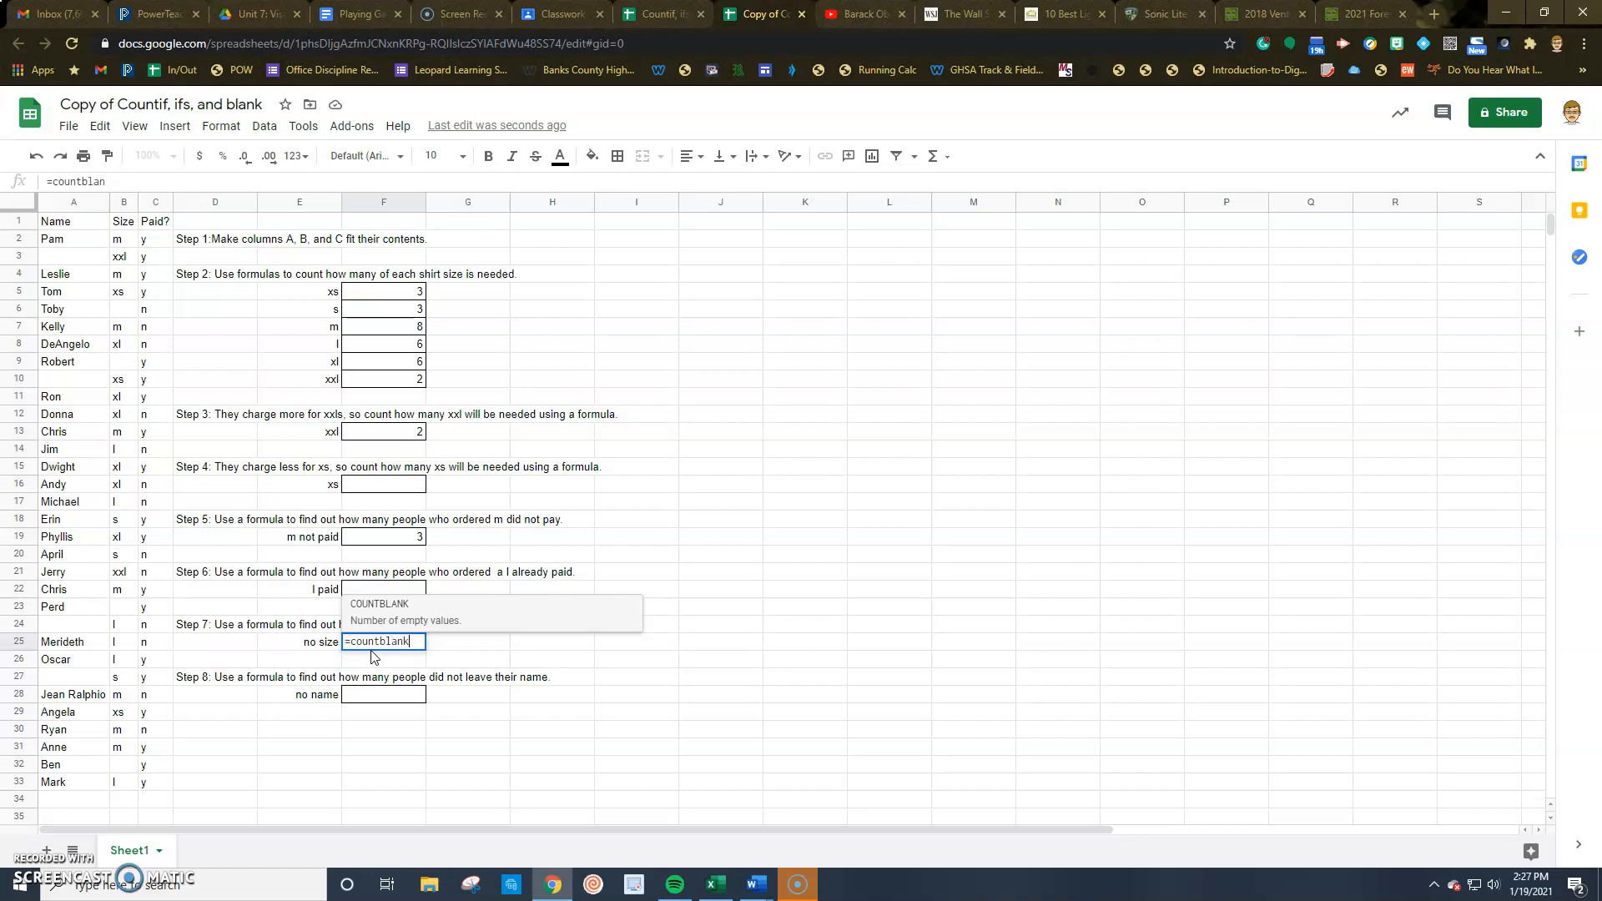
{"action": "type", "text": "("}
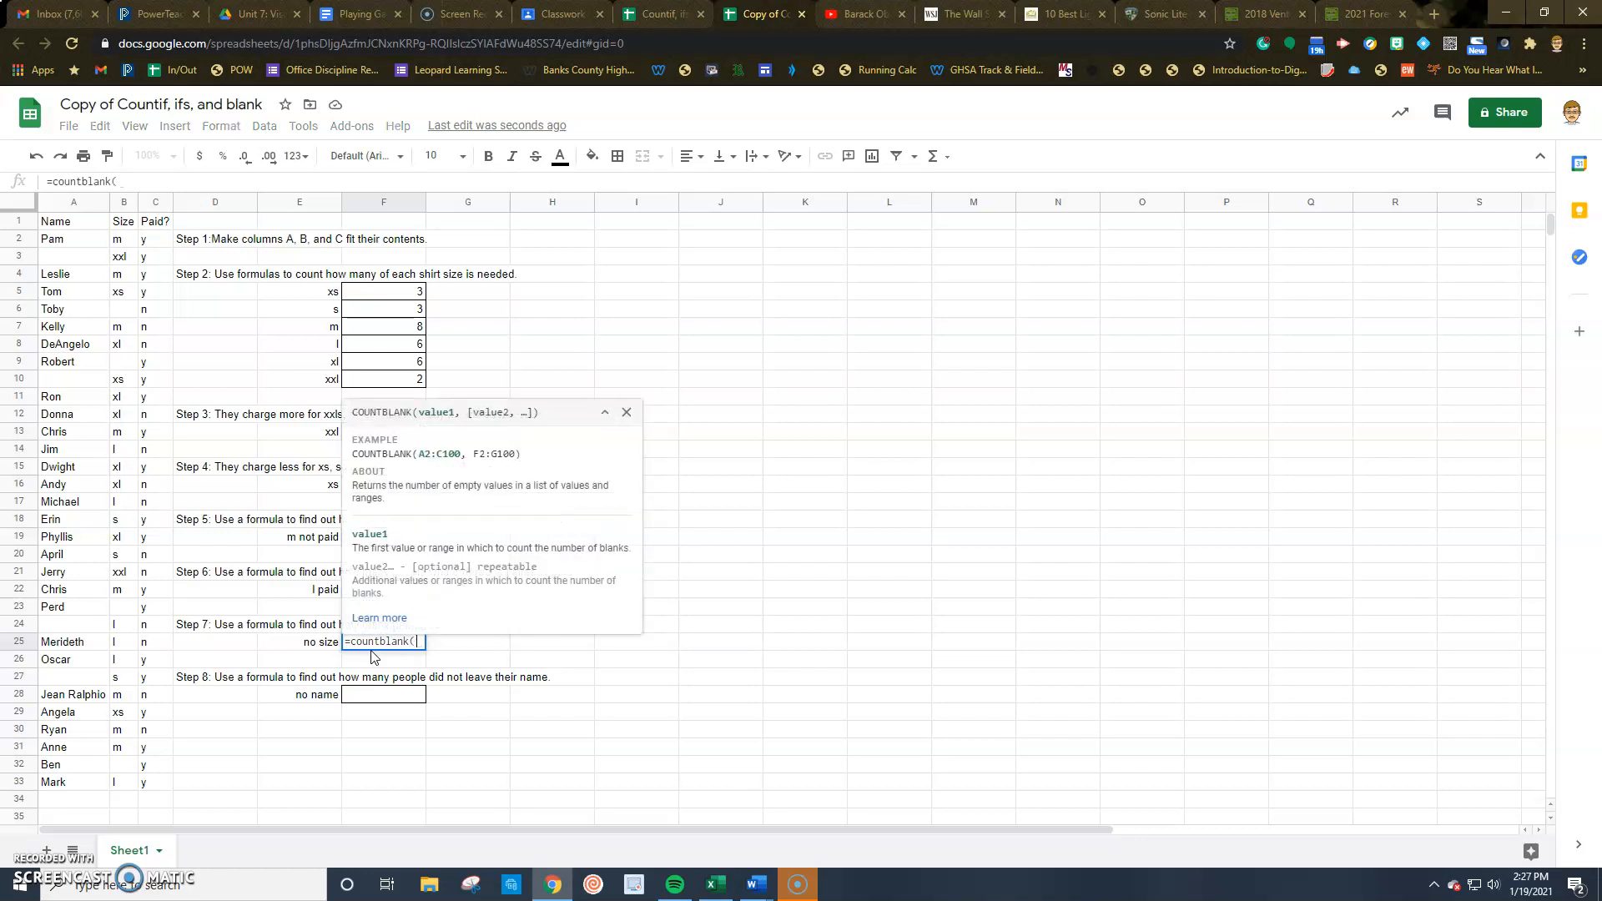
{"action": "left_click", "coordinate": [123, 202]}
{"action": "scroll", "coordinate": [158, 515], "scroll_direction": "down", "scroll_amount": 3}
{"action": "scroll", "coordinate": [167, 508], "scroll_direction": "up", "scroll_amount": 3}
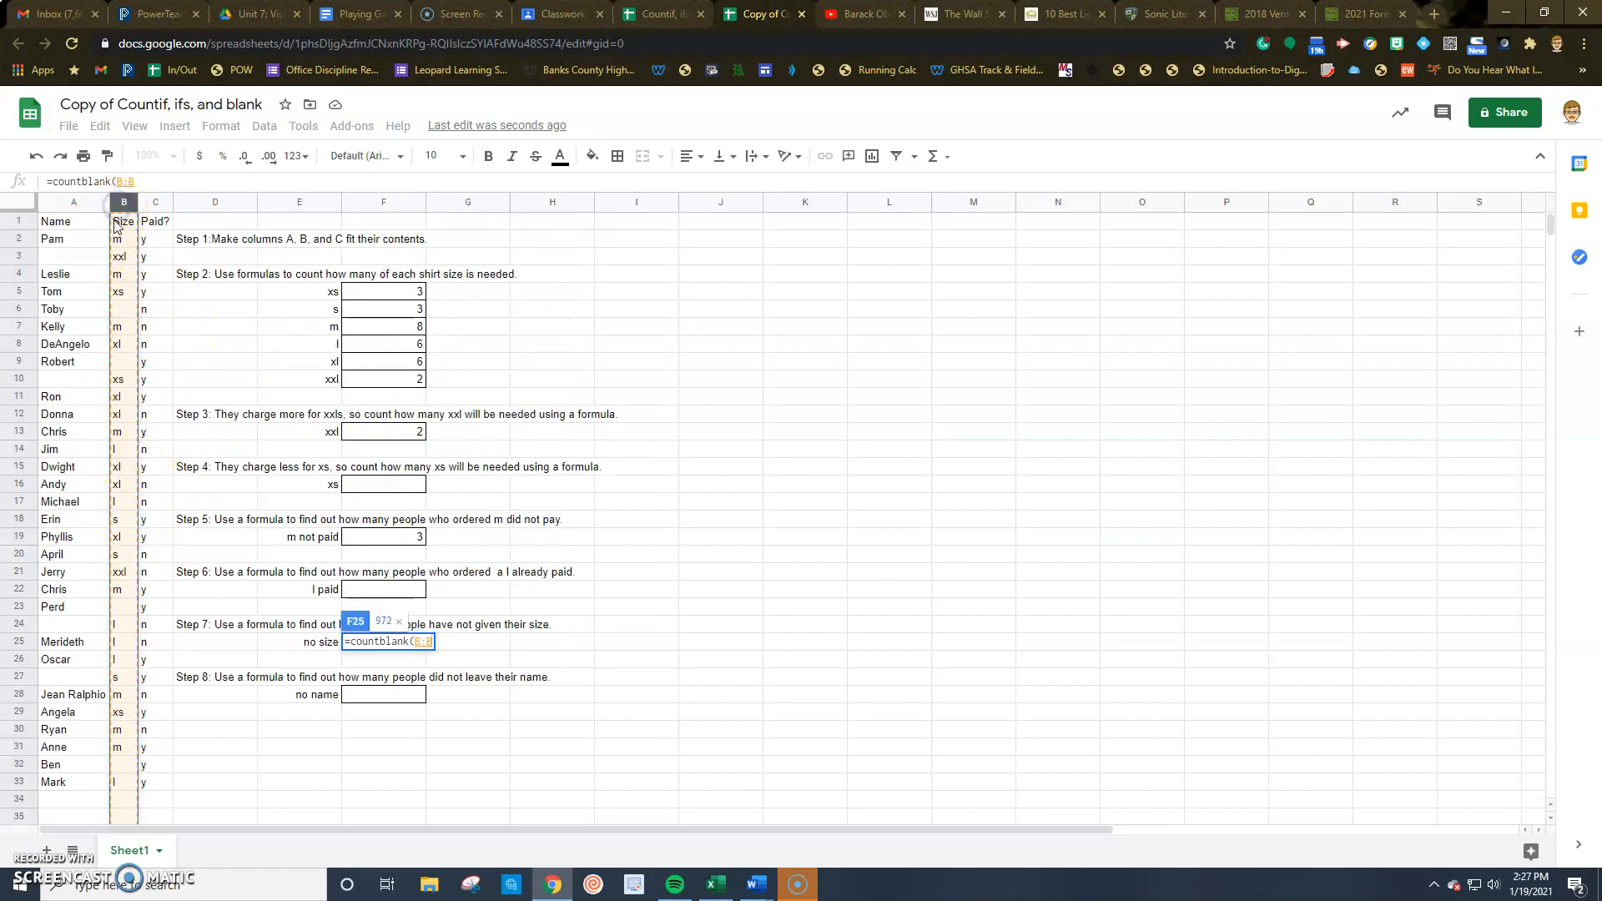
{"action": "left_click", "coordinate": [114, 241]}
{"action": "left_click_drag", "start_coordinate": [134, 253], "coordinate": [125, 784]}
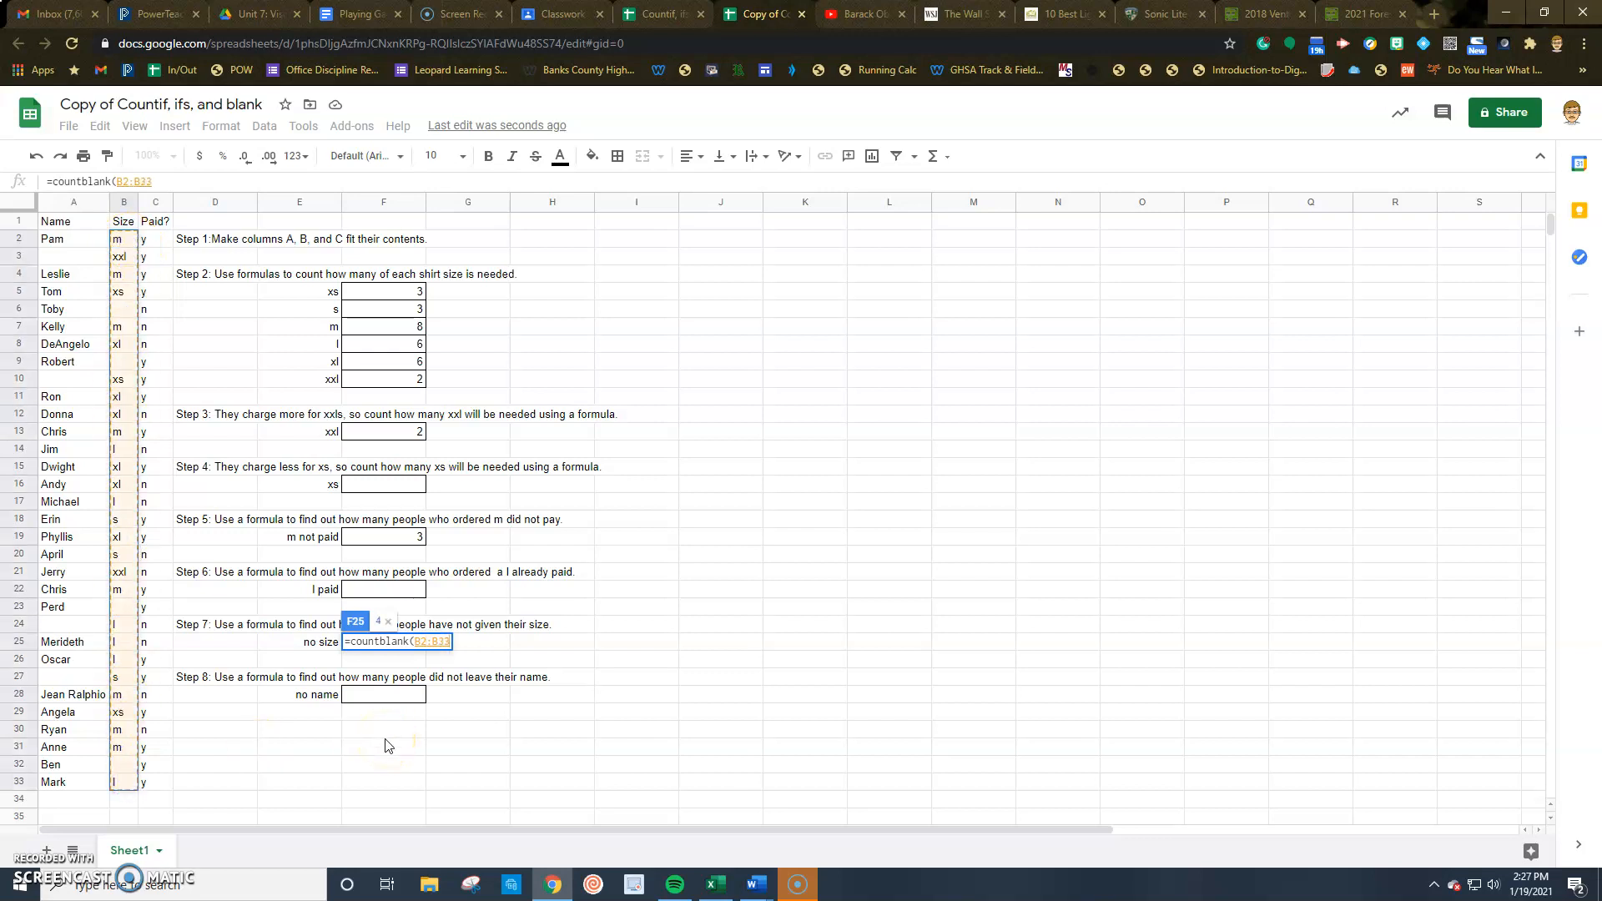
{"action": "key", "text": "Return"}
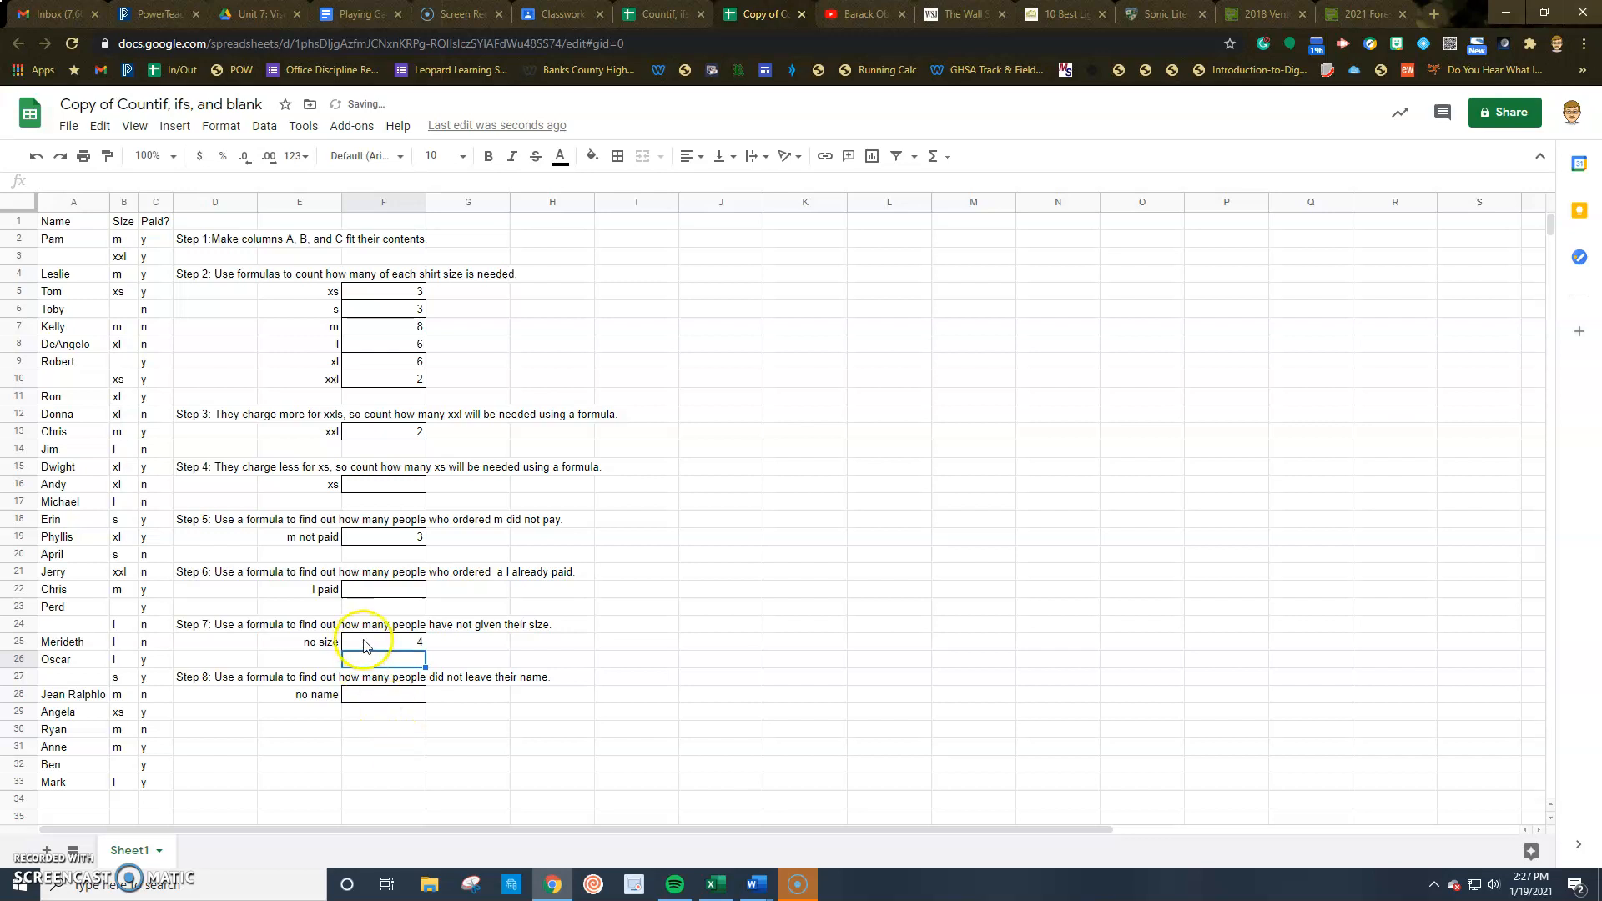
{"action": "left_click", "coordinate": [416, 749]}
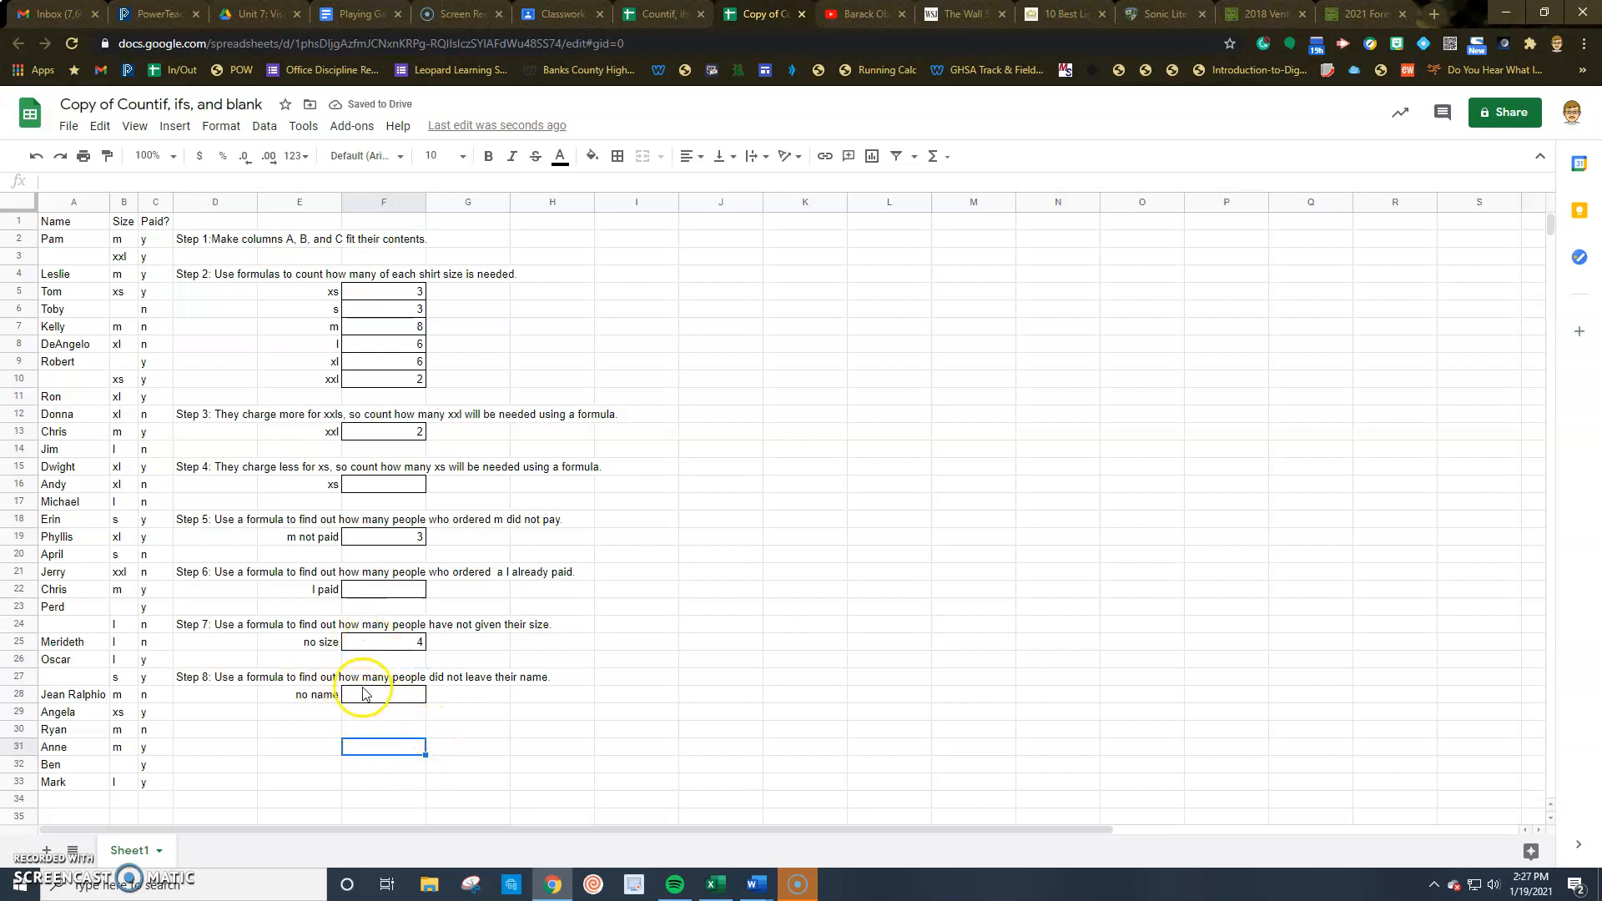